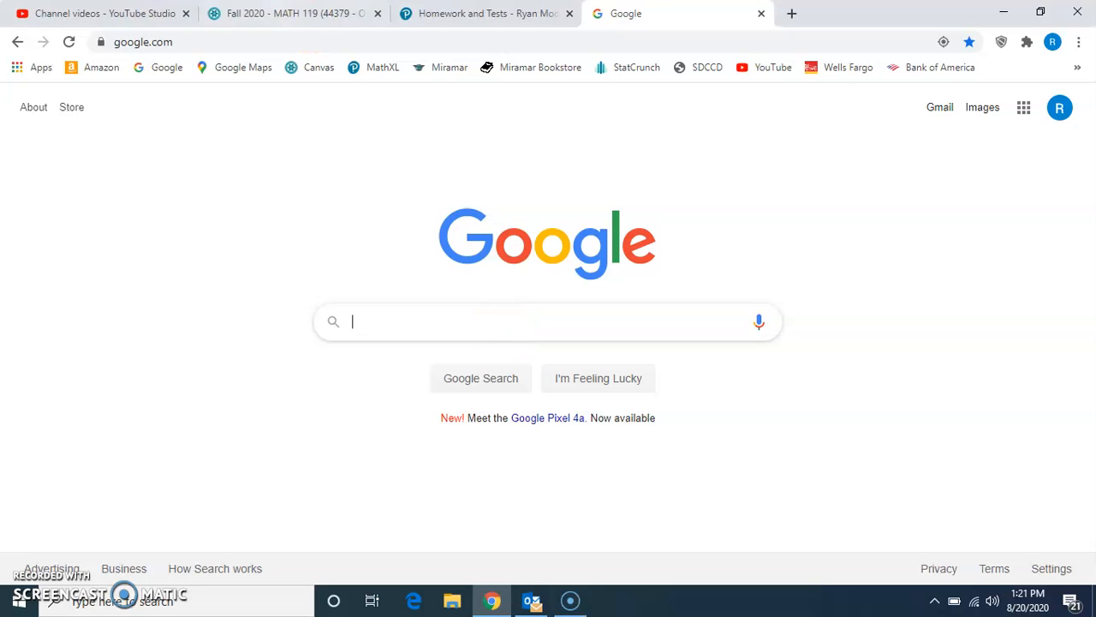
Go straight to the Desmos graphing calculator at desmos.com/calculator
left_click(257, 42)
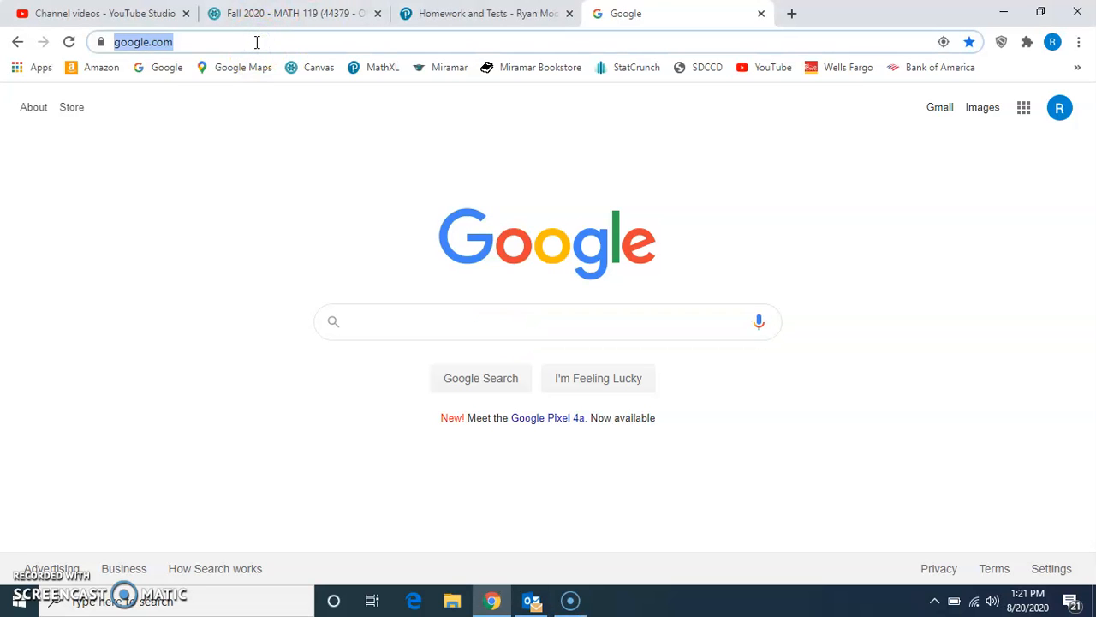
type("desmos")
key("Return")
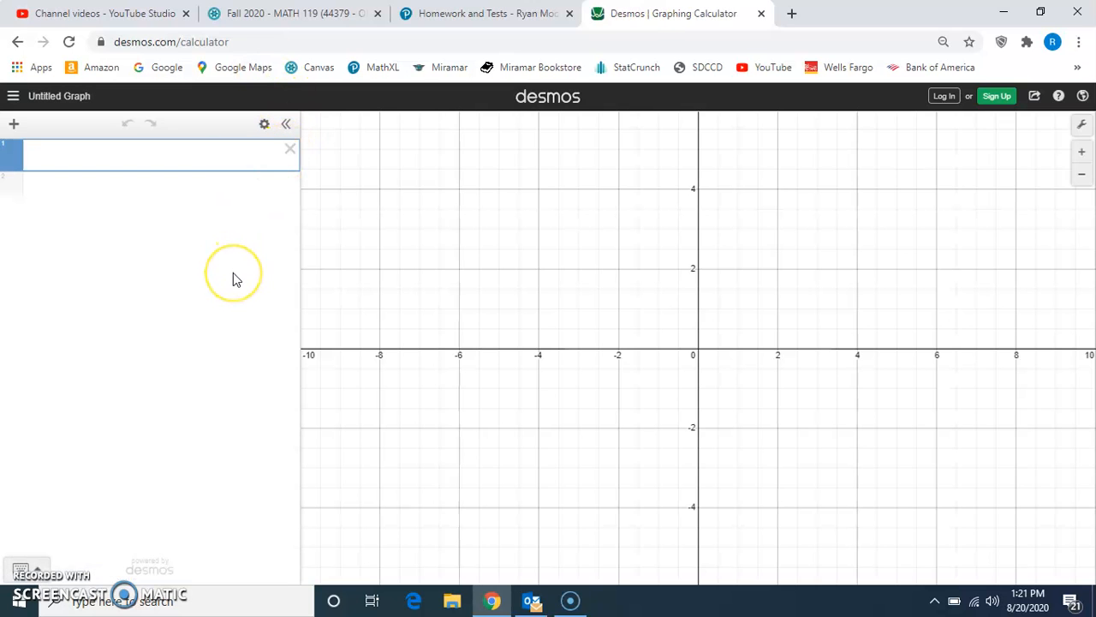
Search Google for desmos, open the Desmos website from the results and launch its Graphing Calculator
left_click(167, 68)
type("desmos")
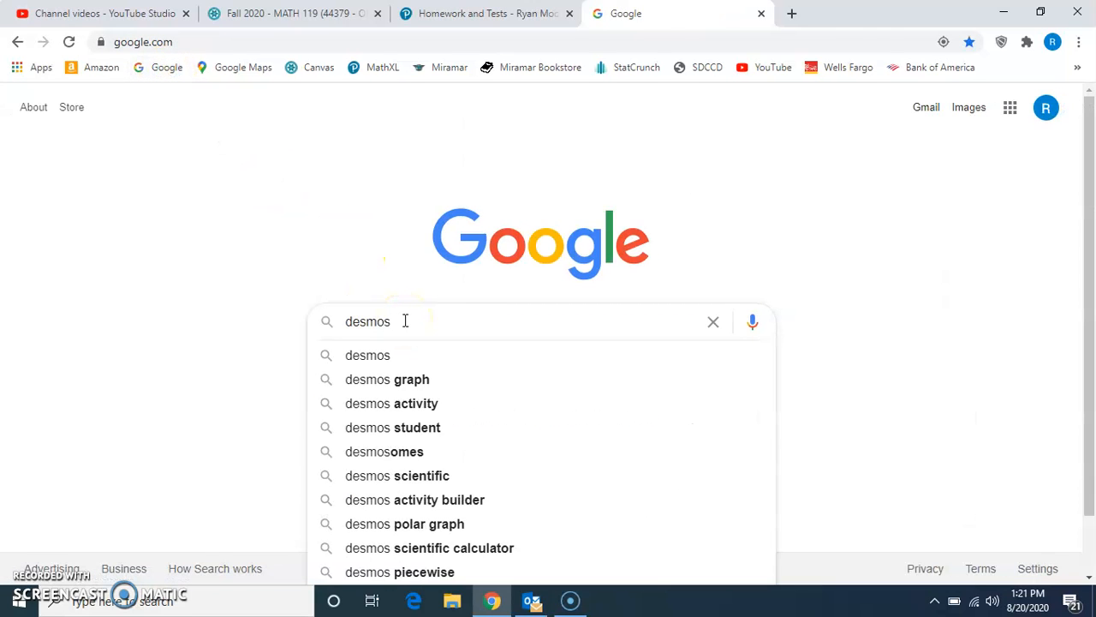
key("Return")
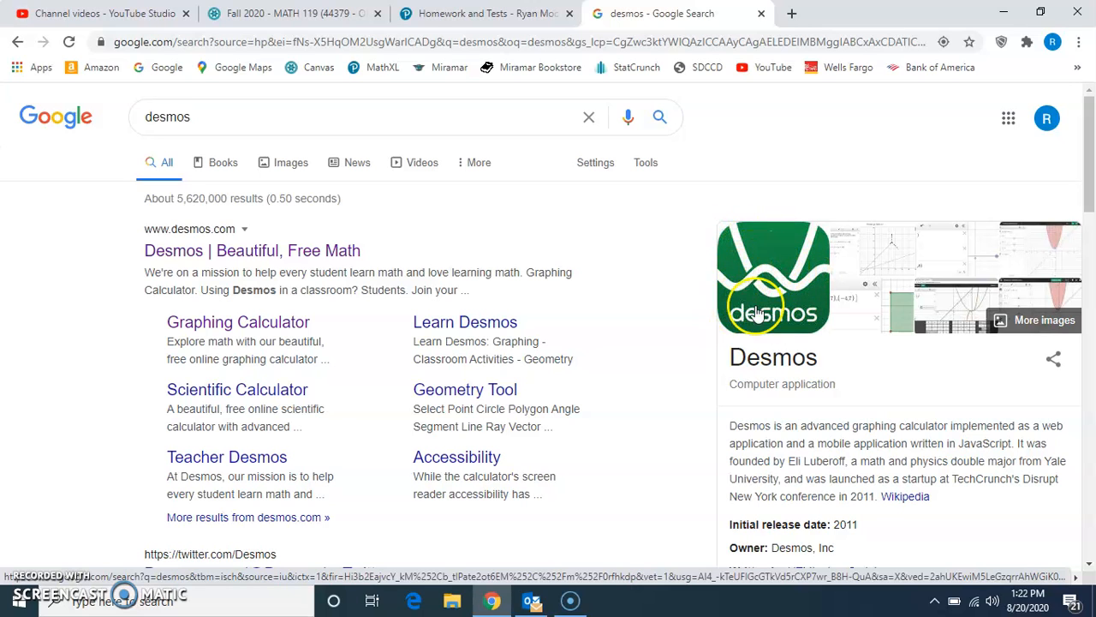
left_click(242, 250)
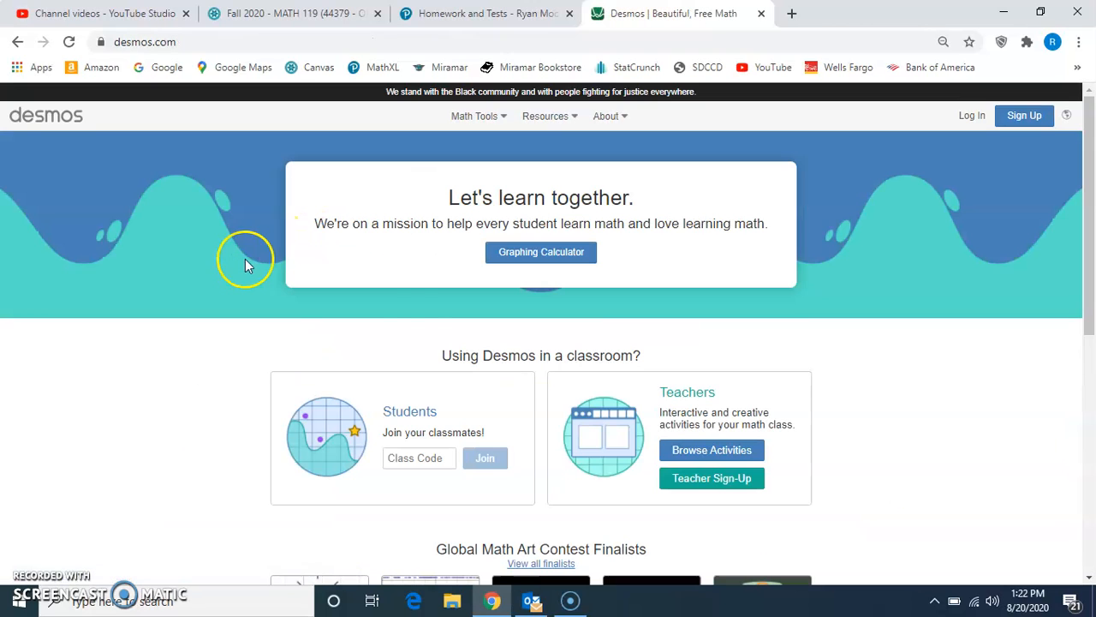
left_click(522, 261)
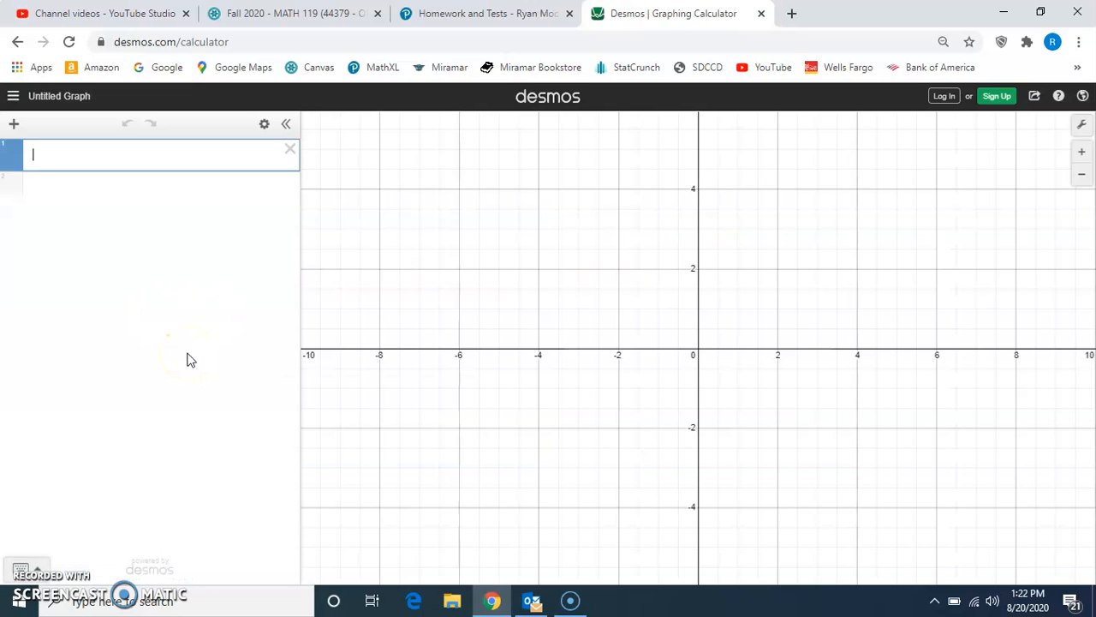
Enter y = 5x as the first expression and extend it to y = 5x^2 to graph a parabola
left_click_drag(660, 280, 646, 335)
scroll(671, 350, "down", 2)
scroll(670, 350, "up", 2)
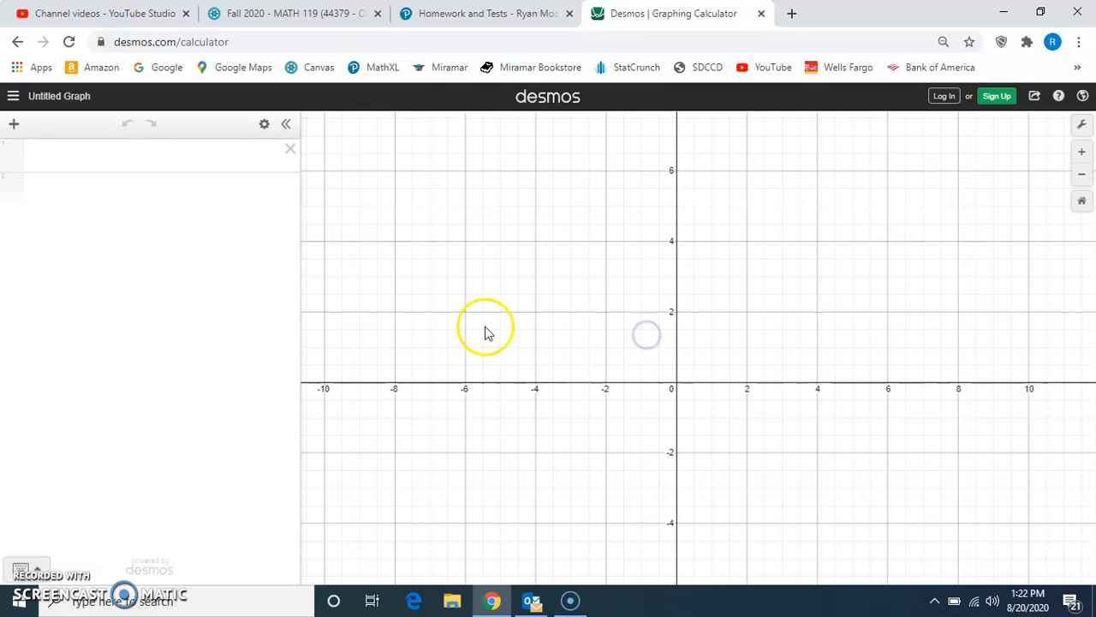
left_click(81, 157)
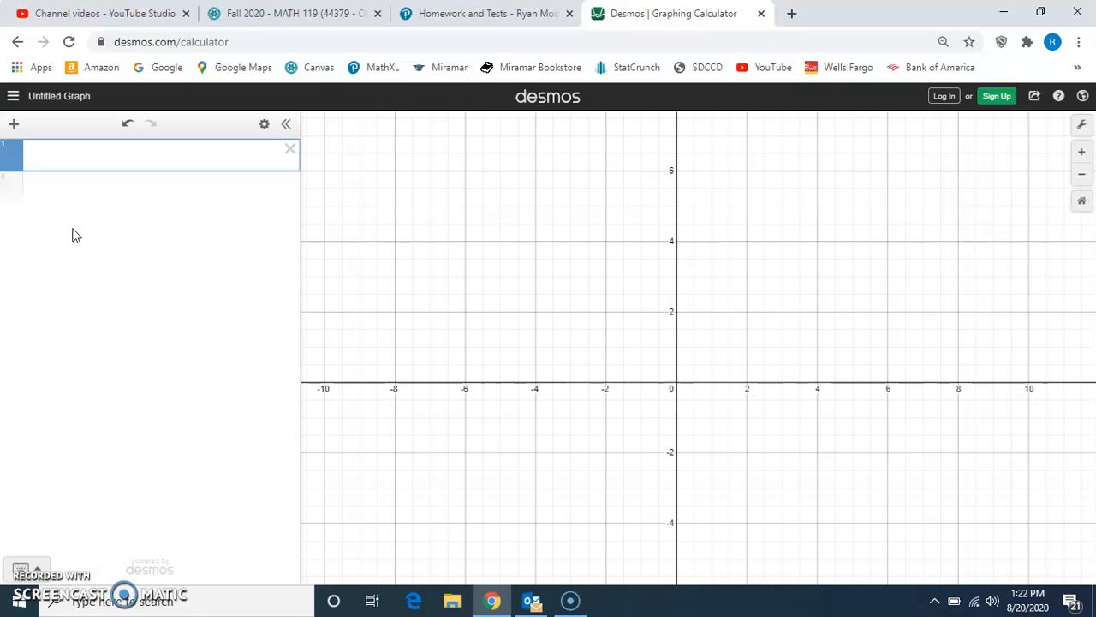
type("y = 5x")
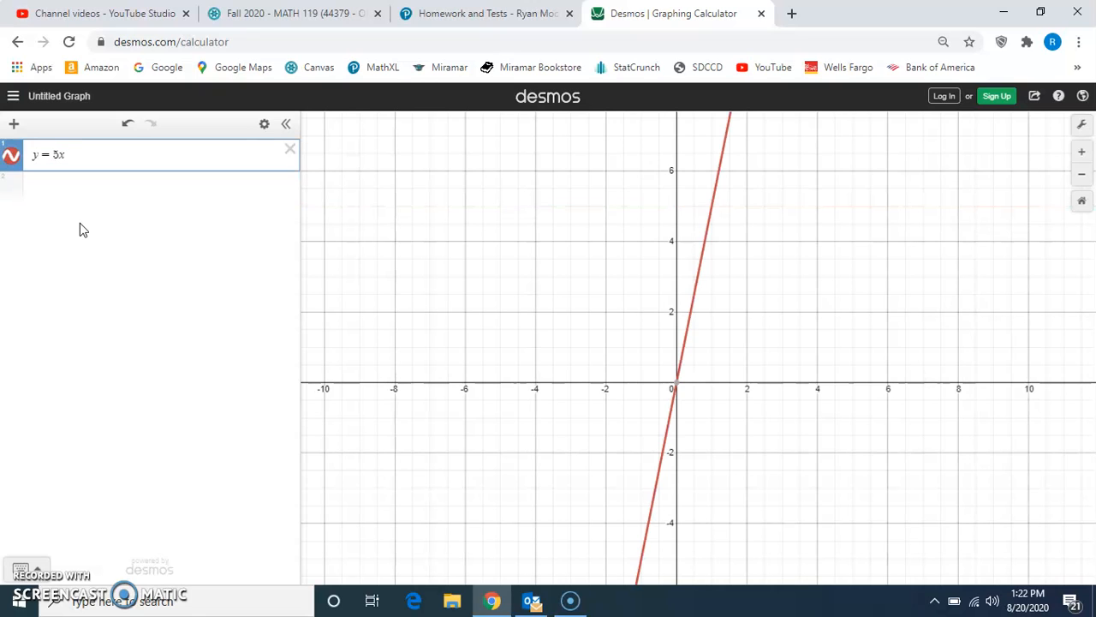
left_click(80, 225)
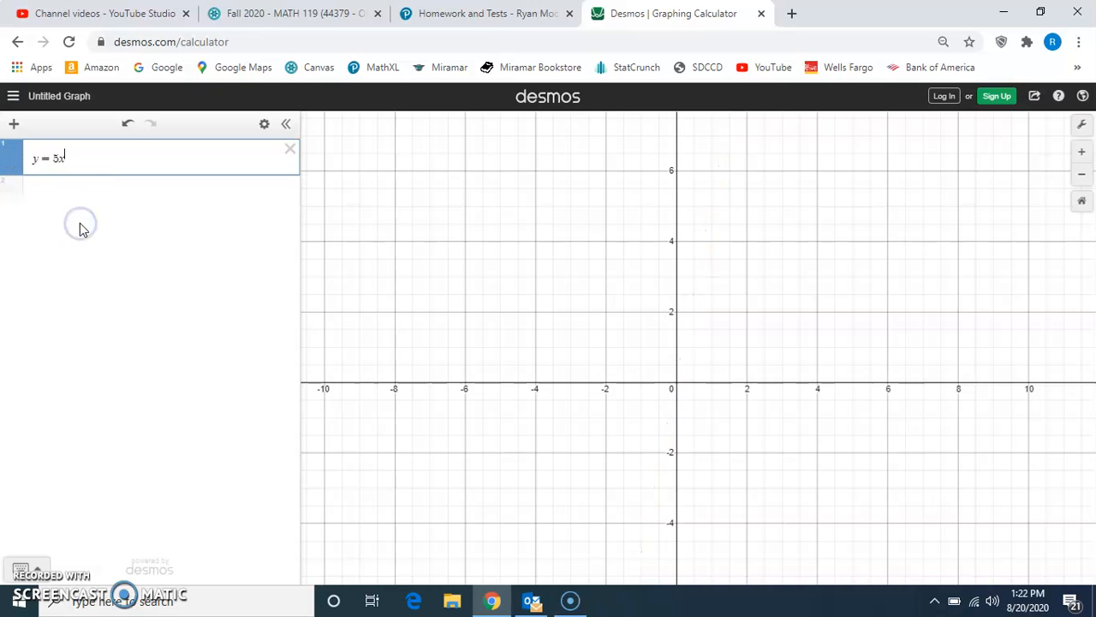
type("^2")
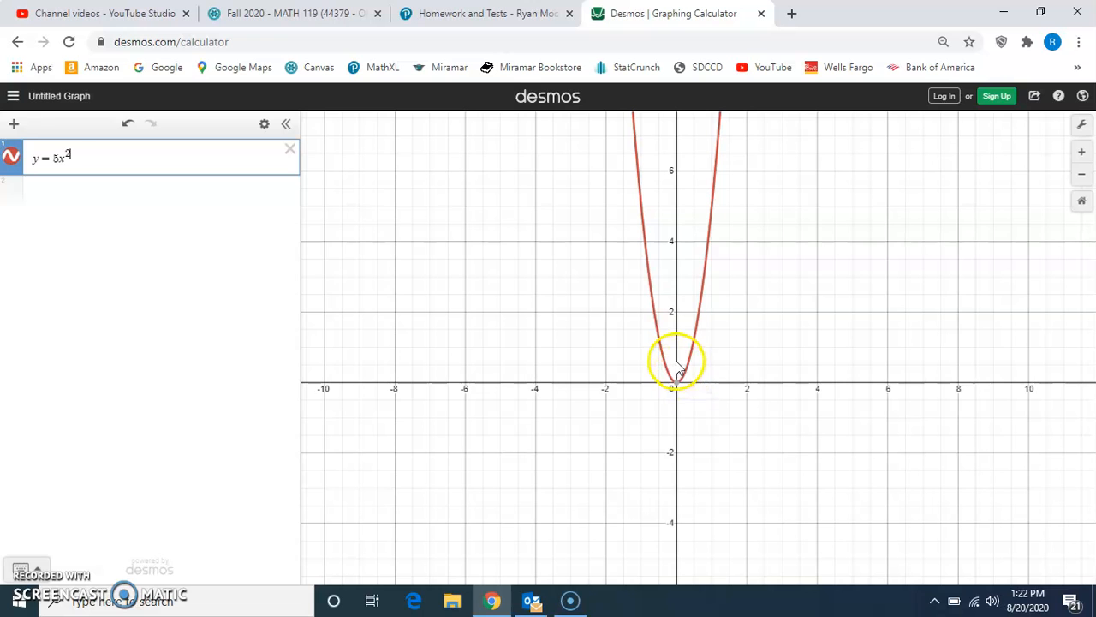
Examine the parabola y = 5x^2 at several scales and trace a point on its right branch
scroll(697, 325, "up", 5)
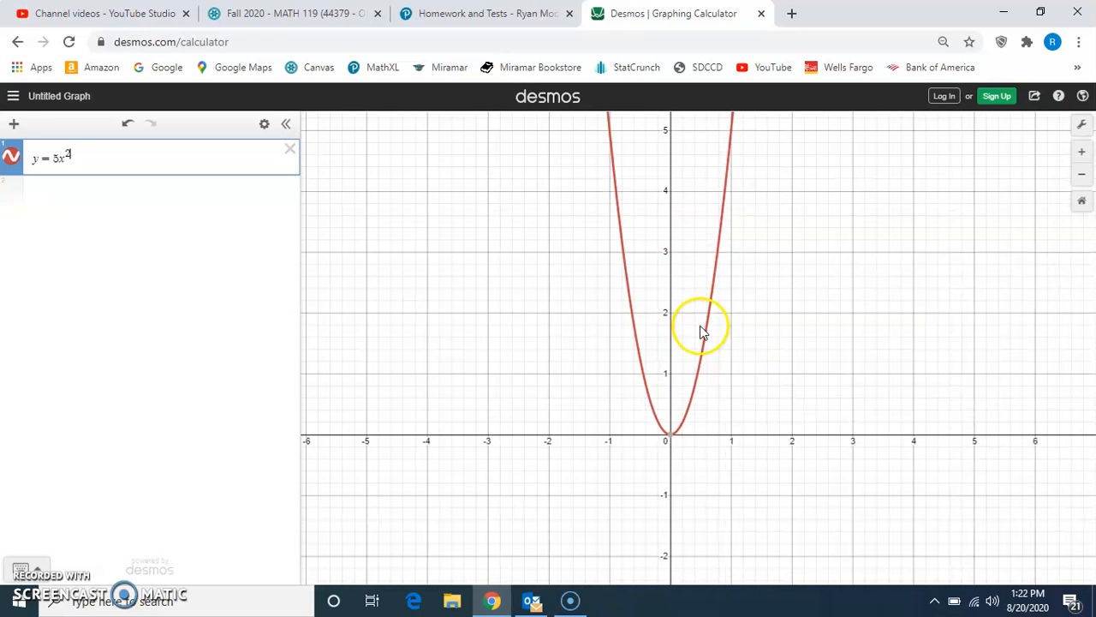
scroll(729, 372, "up", 1)
left_click_drag(862, 340, 692, 385)
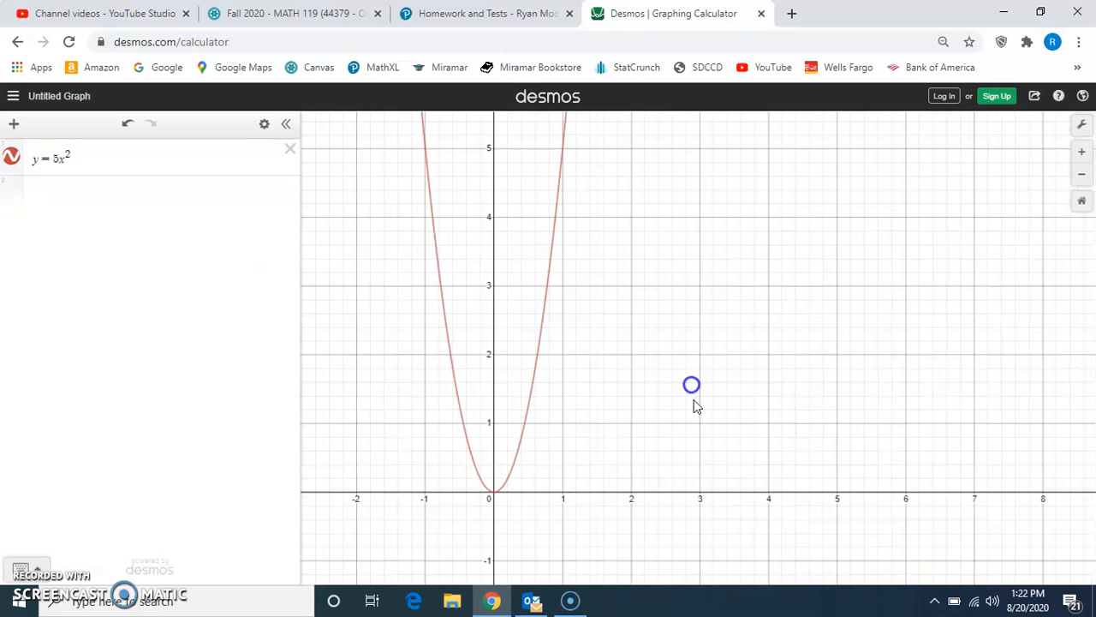
scroll(697, 371, "down", 8)
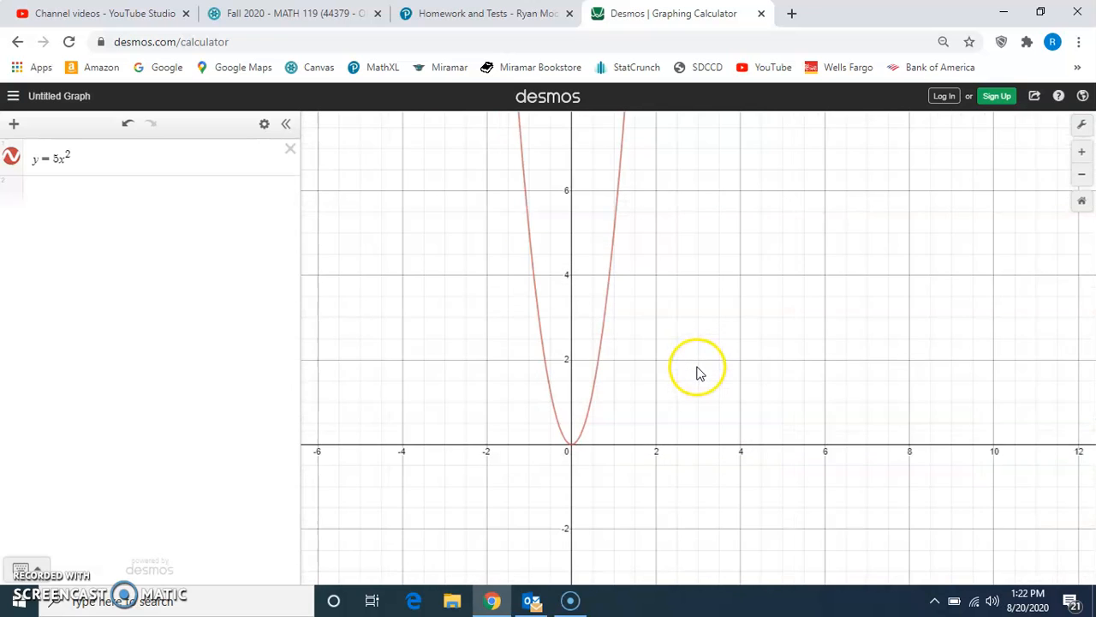
scroll(697, 372, "down", 3)
left_click_drag(707, 214, 656, 355)
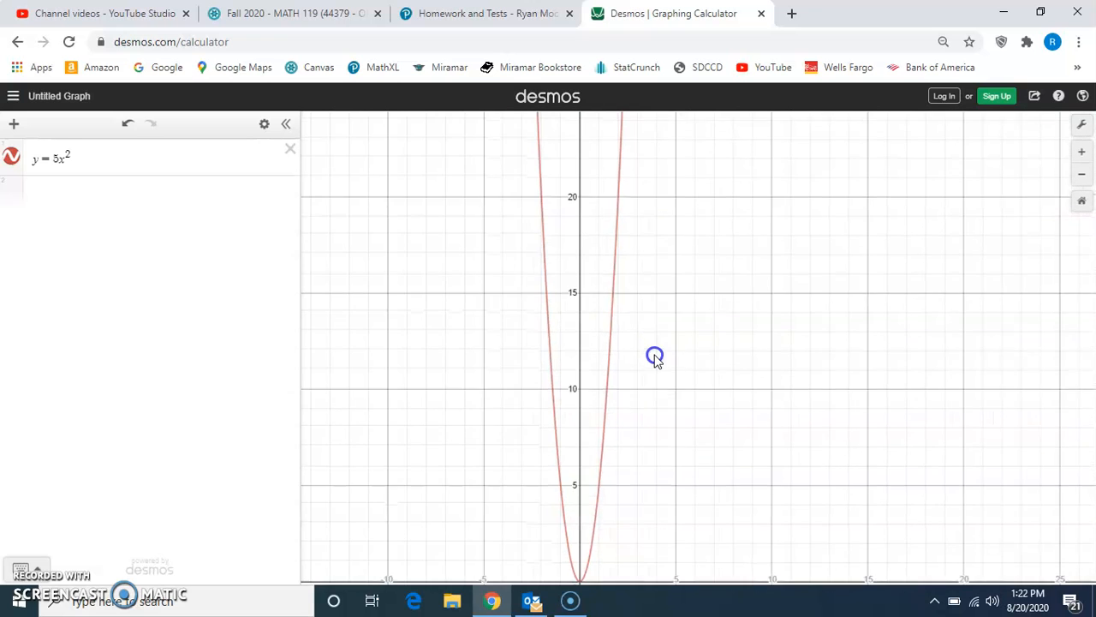
scroll(656, 354, "down", 3)
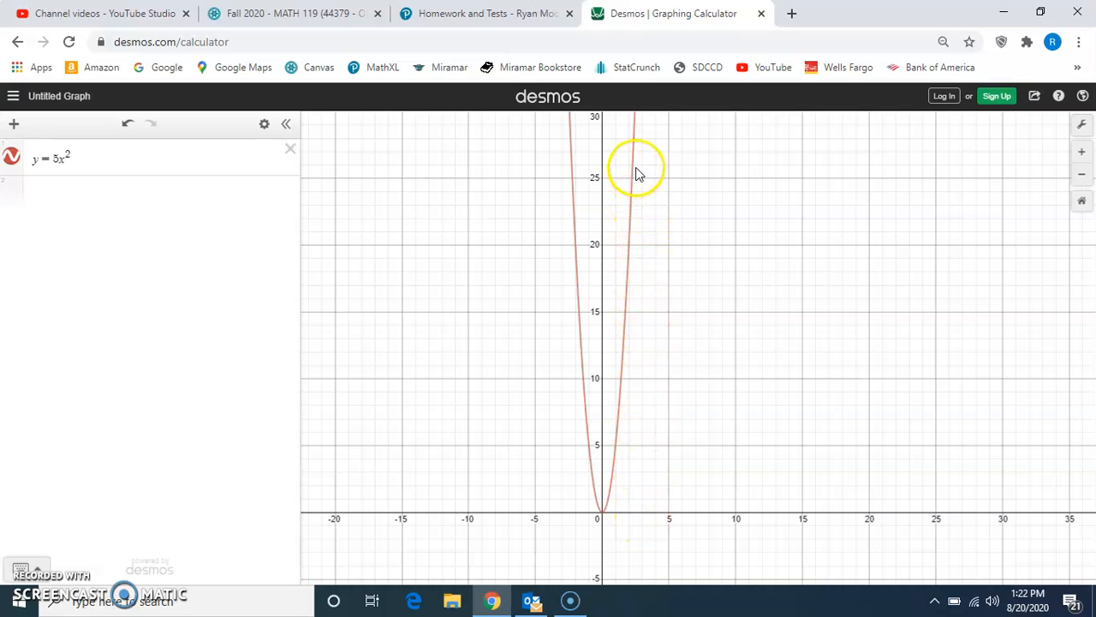
scroll(648, 227, "down", 5)
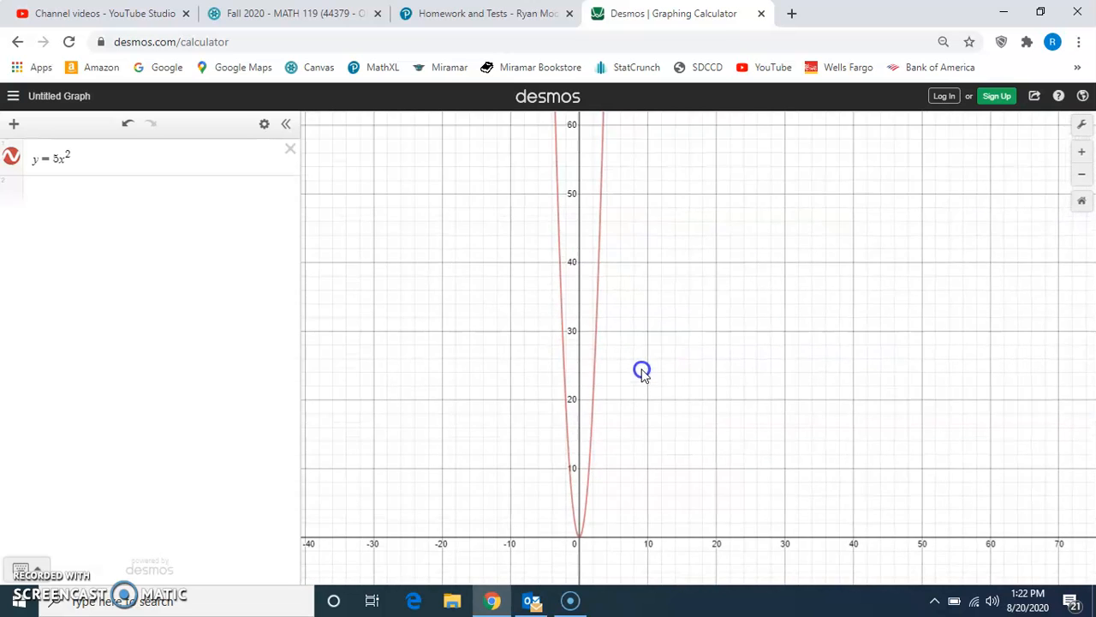
scroll(609, 296, "up", 1)
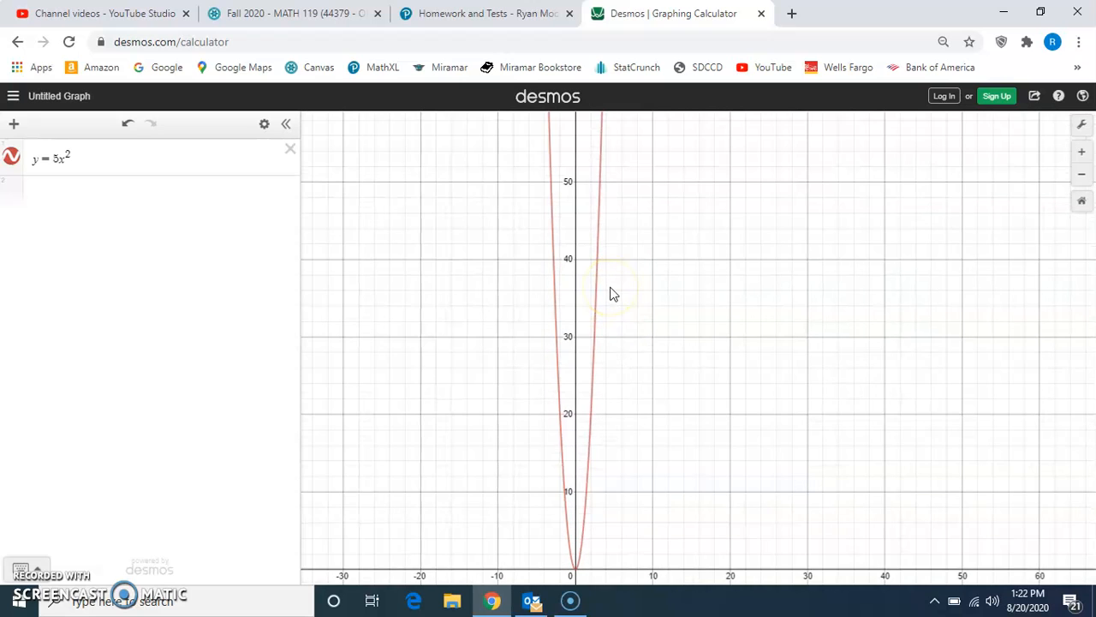
left_click(600, 231)
left_click_drag(601, 234, 605, 224)
Plot the point (3,45) as a second expression below the parabola's equation
left_click(122, 188)
type("(")
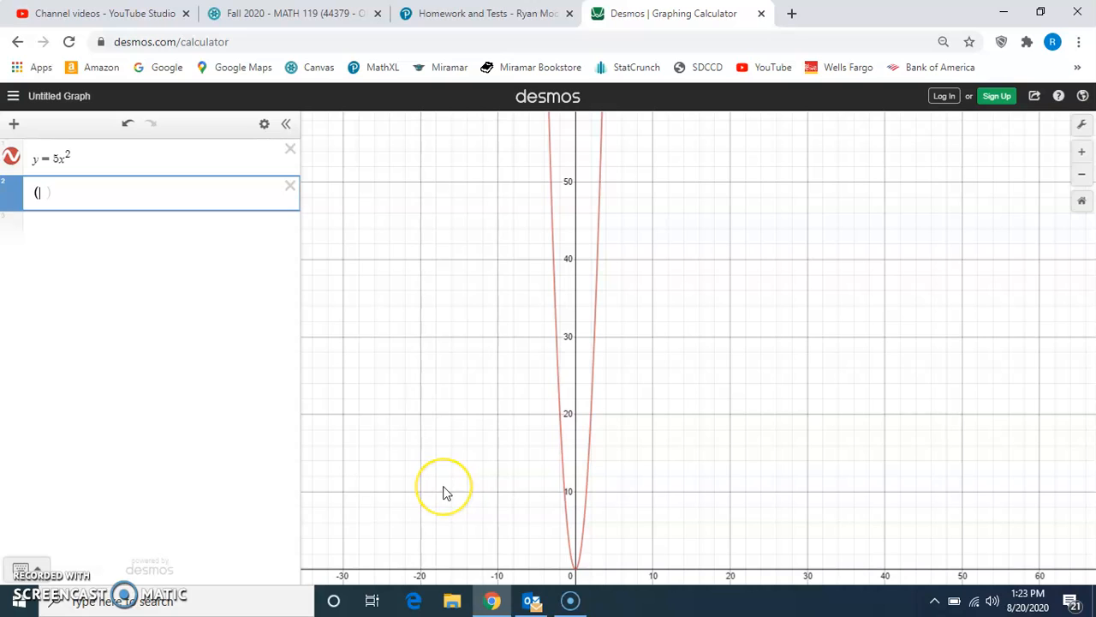
type("3,45")
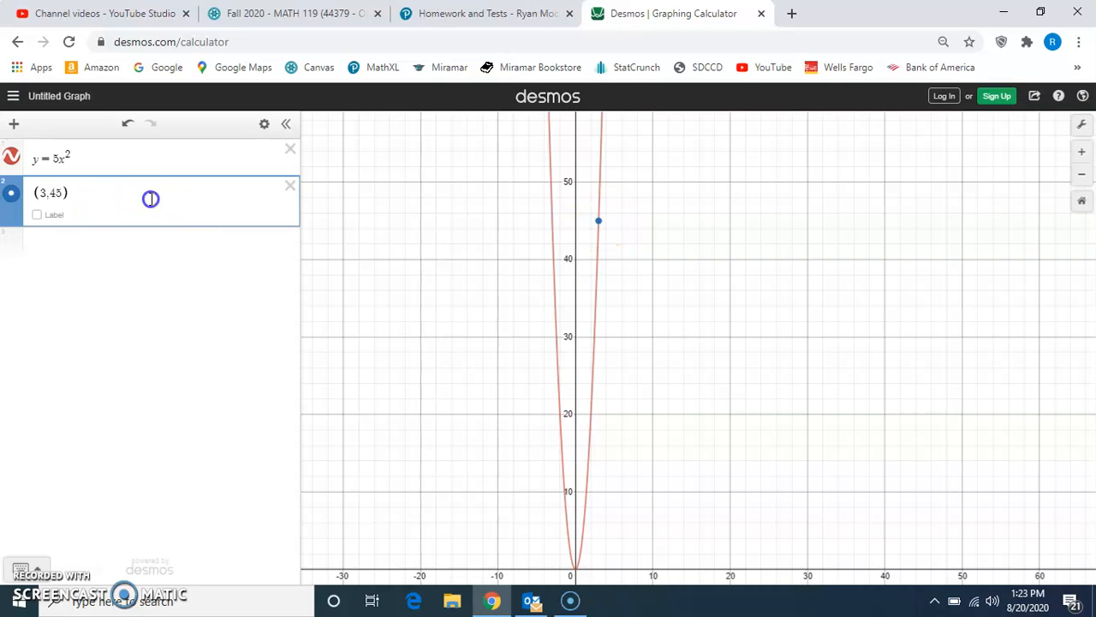
left_click(195, 301)
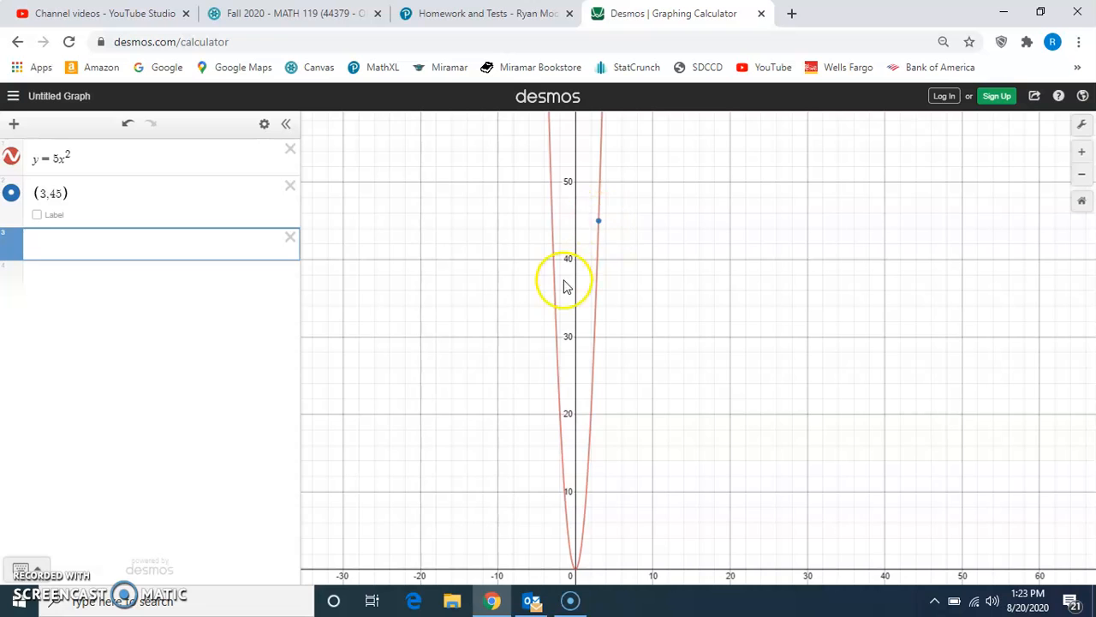
Delete the point (3,45) and the parabola's equation from the expression list
scroll(565, 279, "up", 3)
scroll(619, 437, "down", 2)
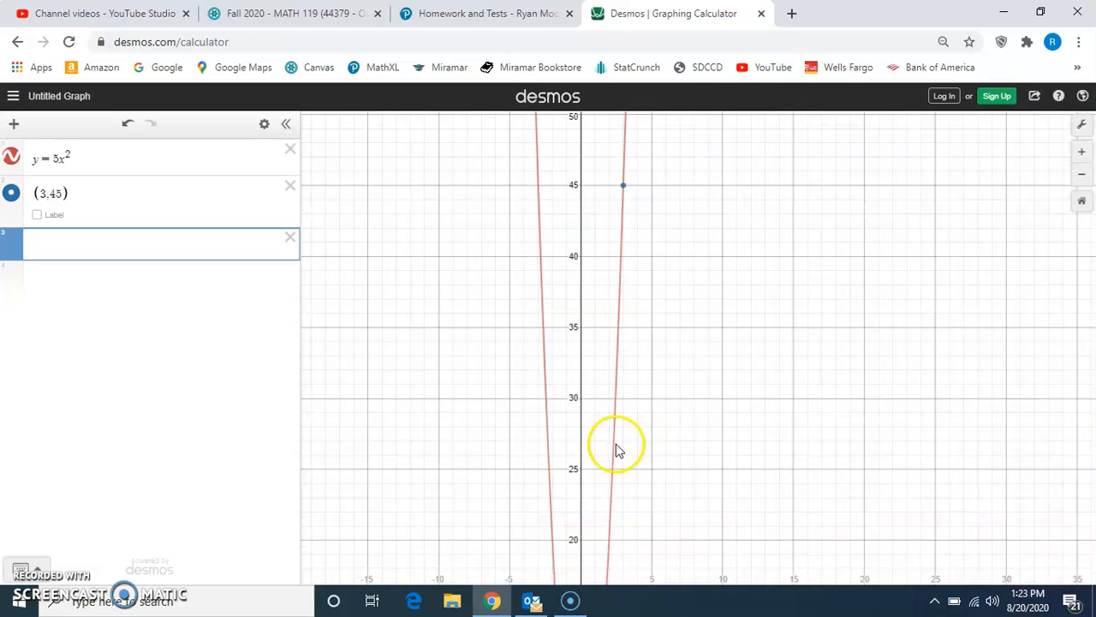
left_click_drag(656, 492, 681, 355)
scroll(674, 377, "down", 3)
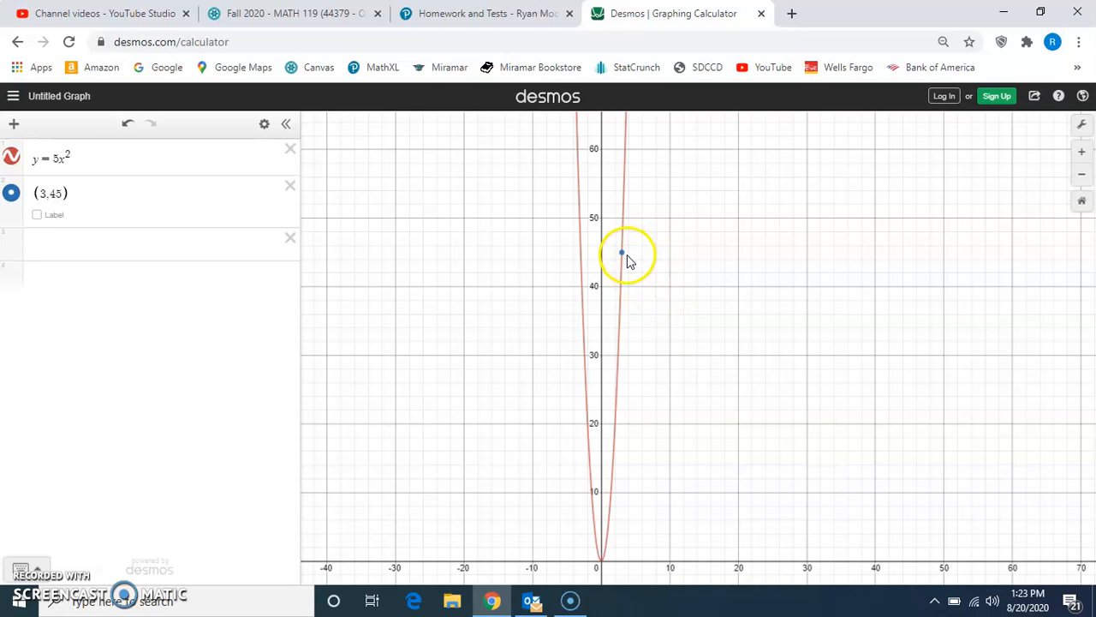
left_click(291, 186)
left_click(291, 149)
Graph the rational function y = (x^2 - x - 6)/(x - 3) as the first expression
left_click(169, 159)
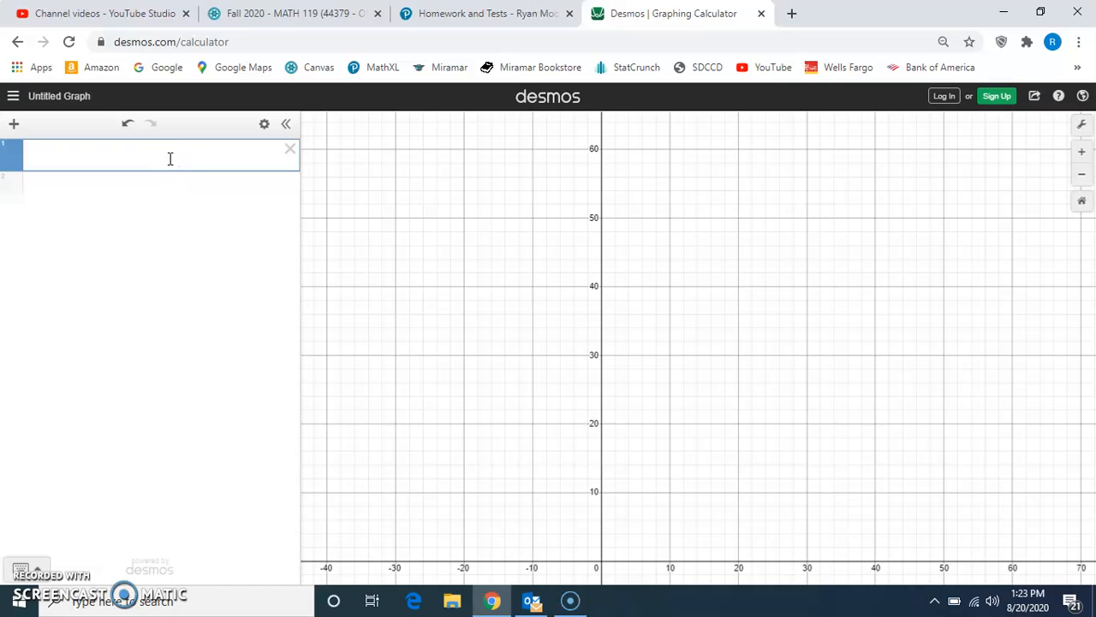
left_click(172, 149)
type("y=/")
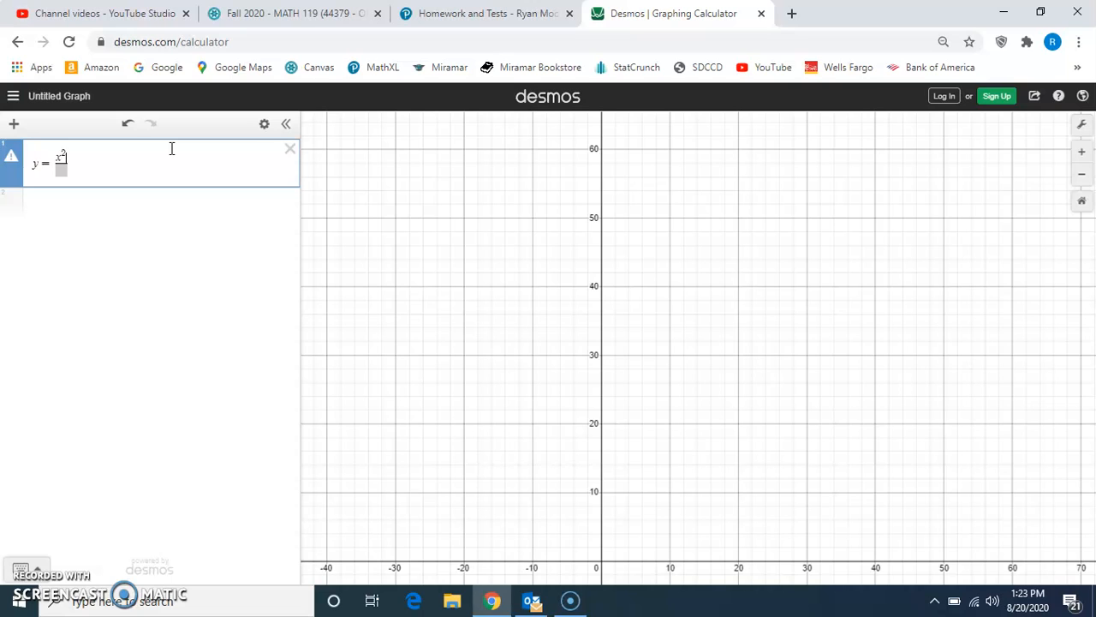
key("Down")
type("x - 3")
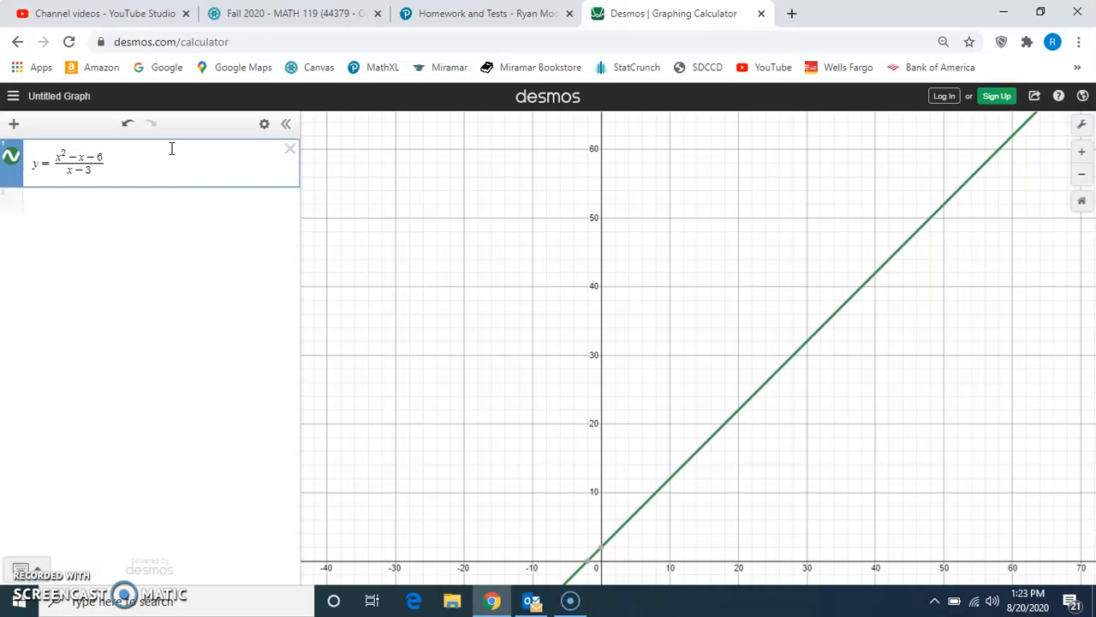
Examine the rational function's graph around its axis intercepts and trace the curve near x = 3
scroll(432, 484, "down", 3)
left_click_drag(467, 475, 476, 306)
scroll(501, 400, "up", 3)
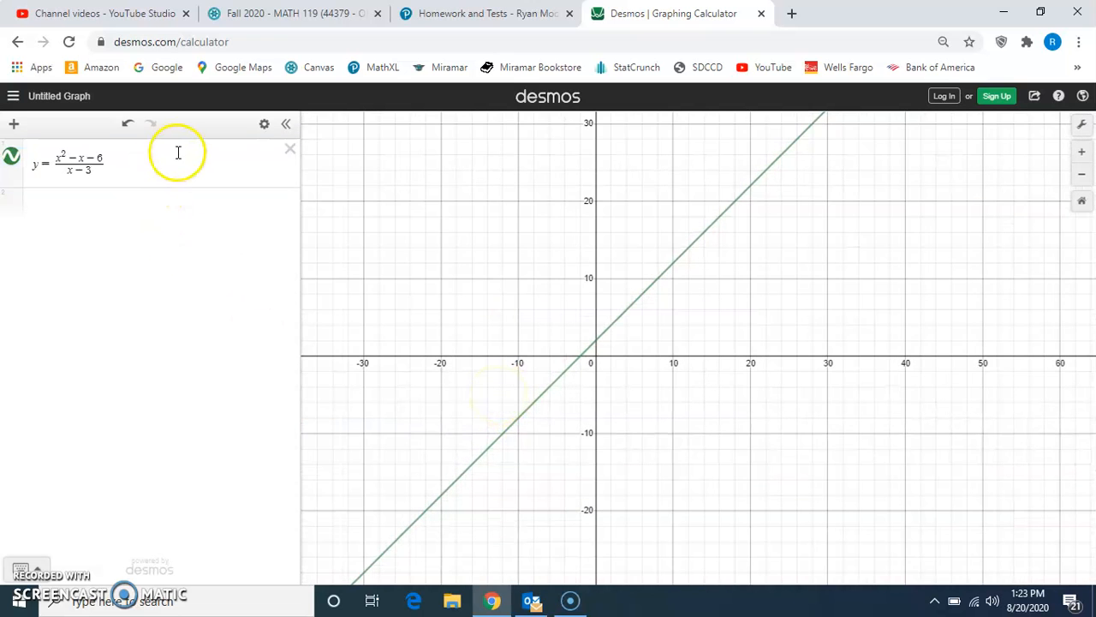
left_click(180, 157)
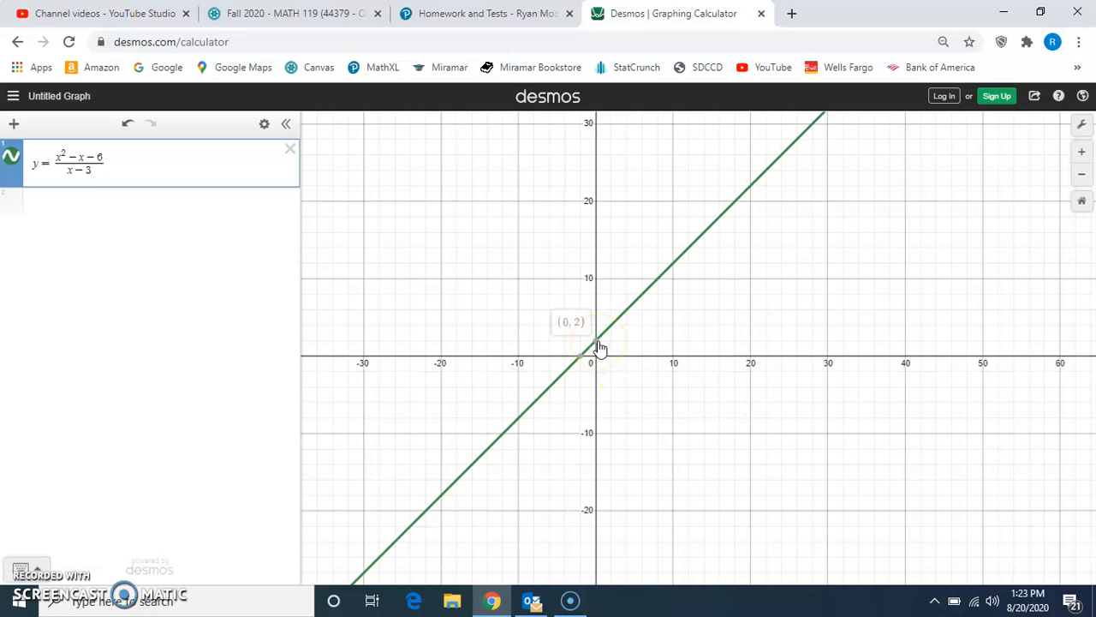
scroll(599, 348, "up", 8)
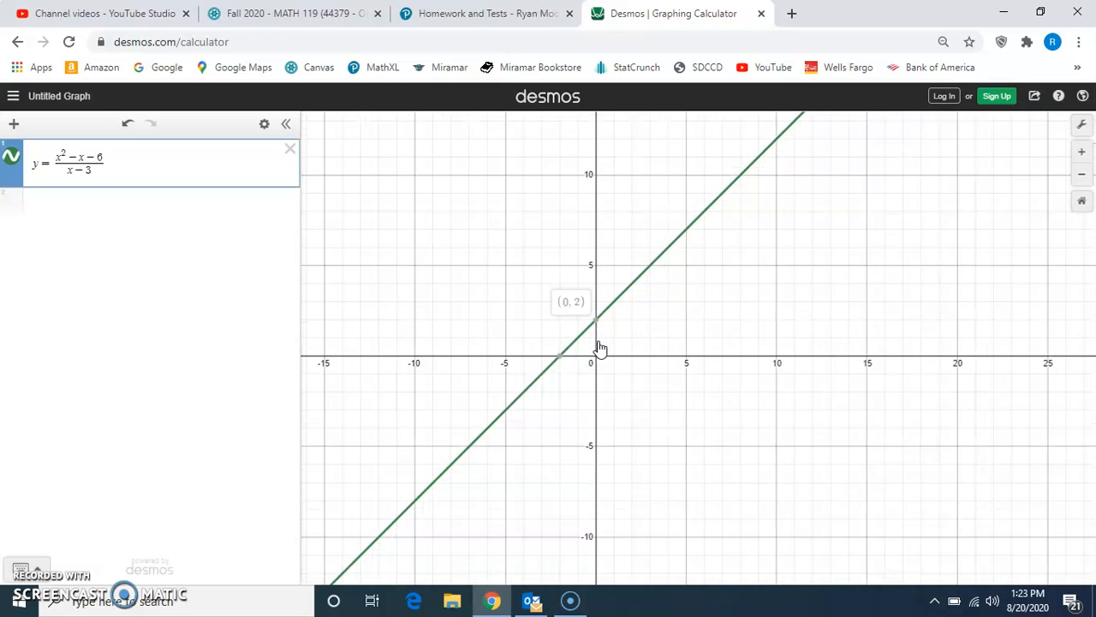
scroll(599, 348, "up", 1)
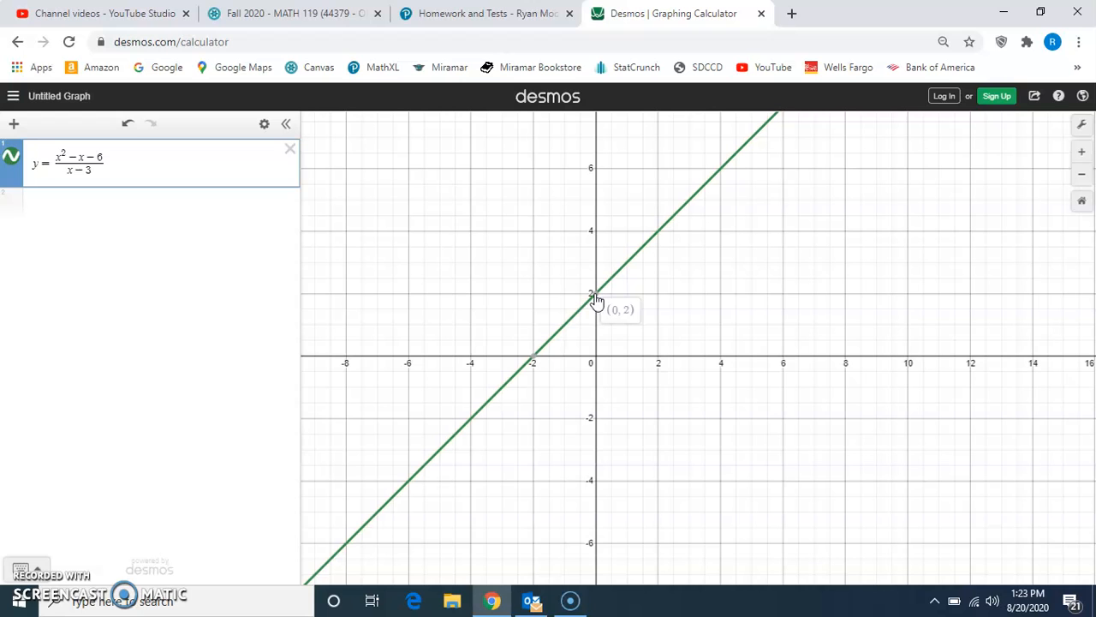
left_click_drag(691, 296, 644, 361)
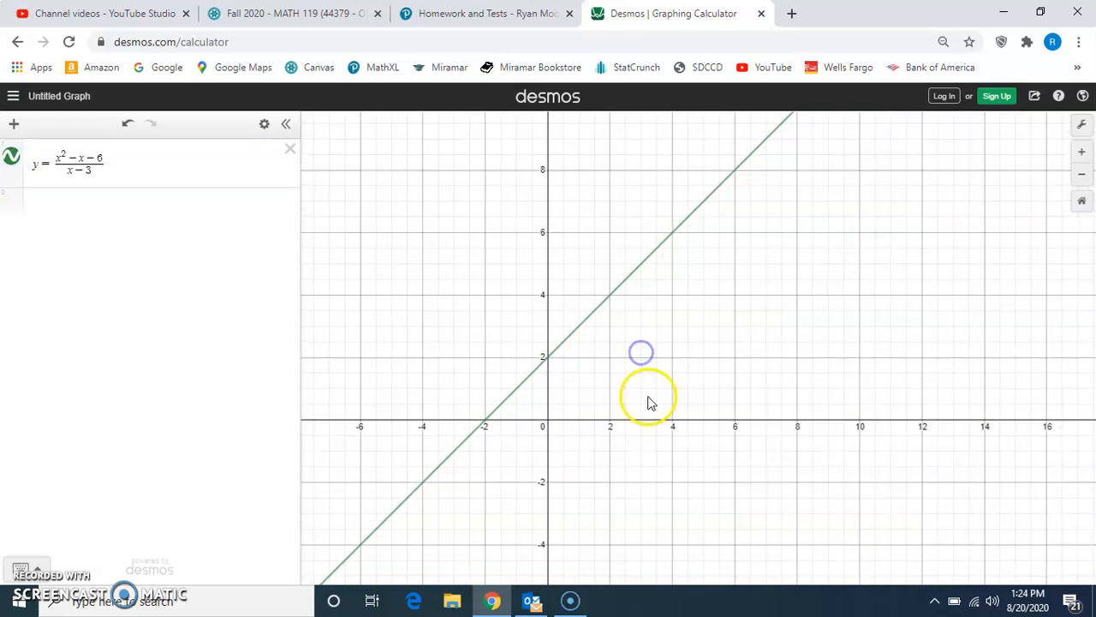
left_click(642, 266)
left_click_drag(642, 267, 644, 268)
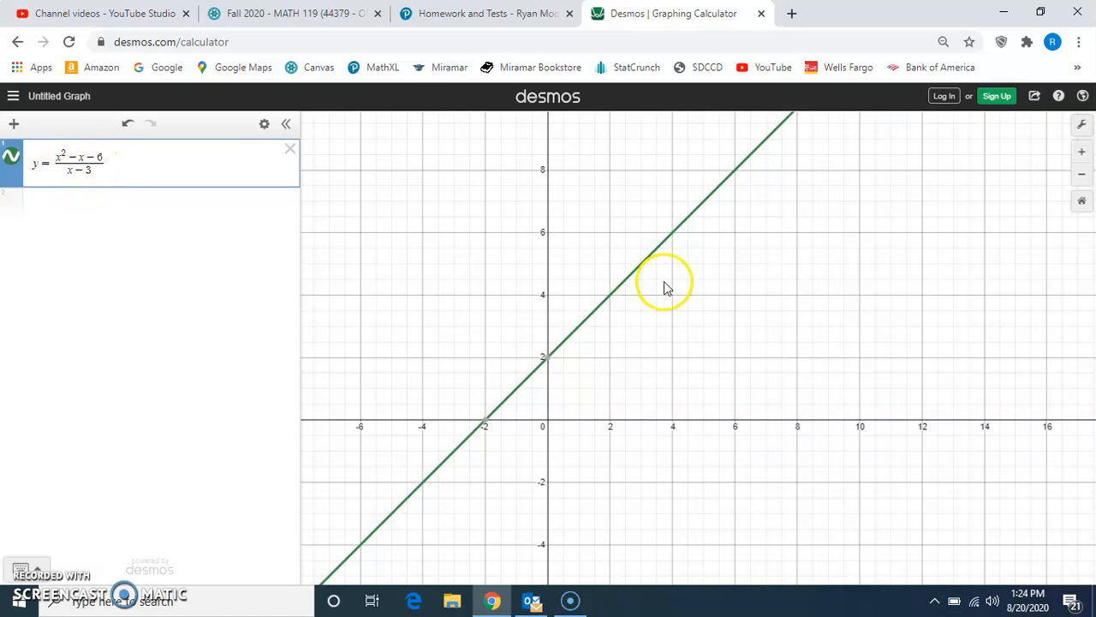
Plot the point (3,5) as a second expression below the rational function
left_click(124, 210)
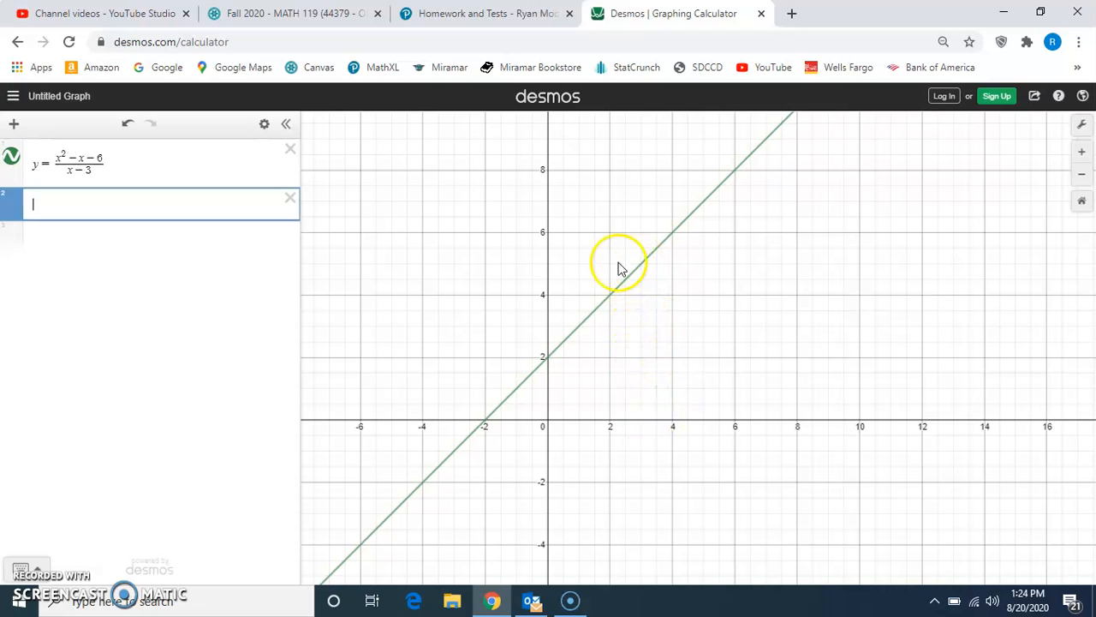
type("(93,5)")
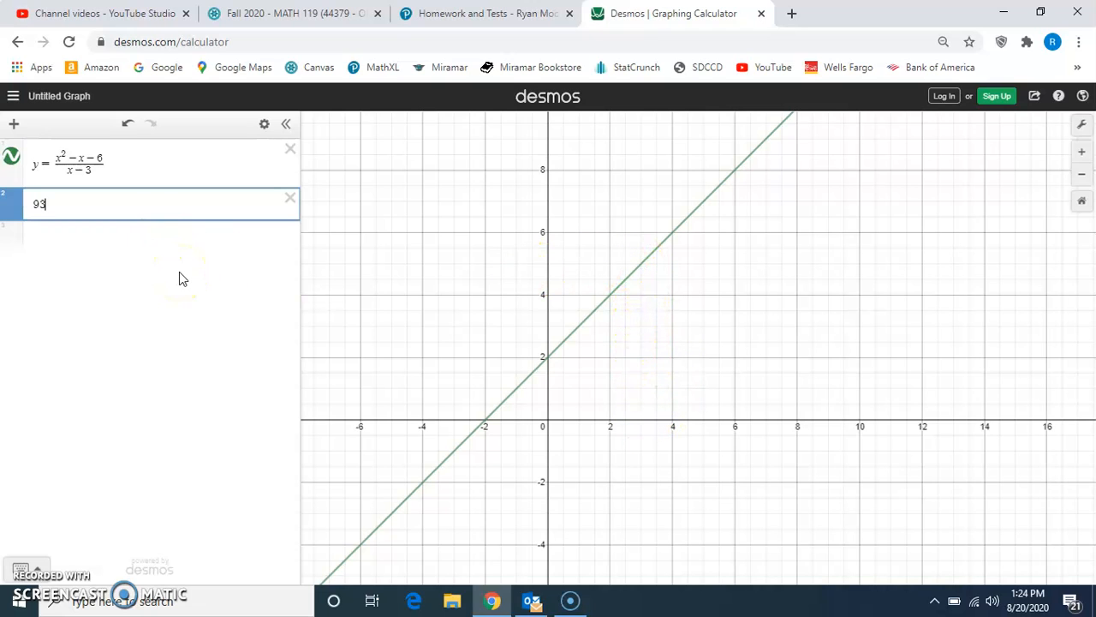
key("Left")
key("Left")
key("Left")
key("Left")
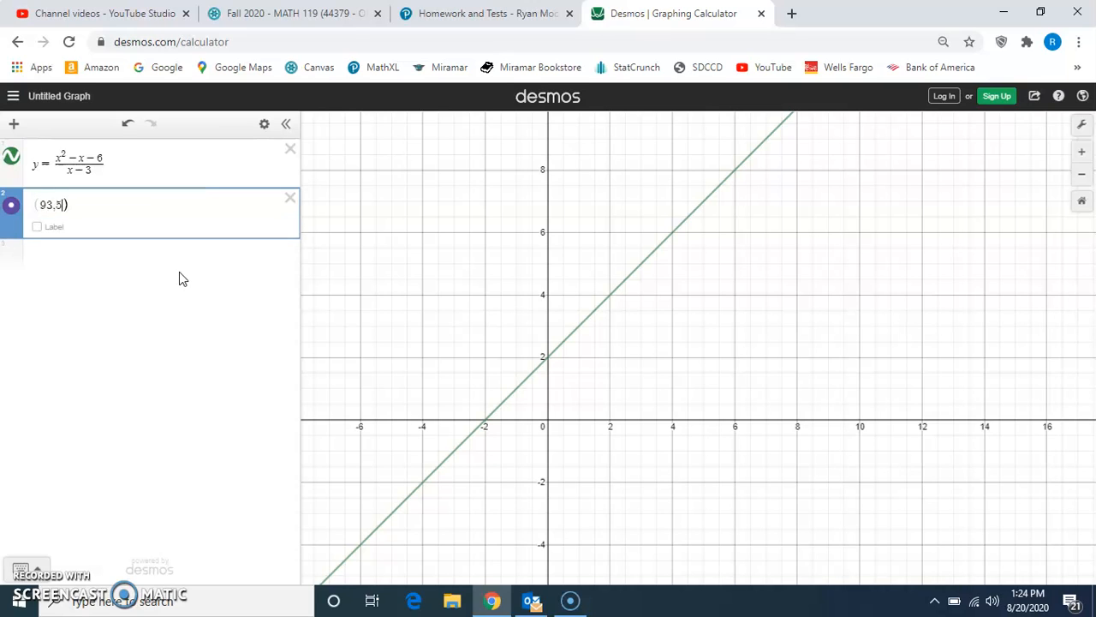
key("BackSpace")
key("Return")
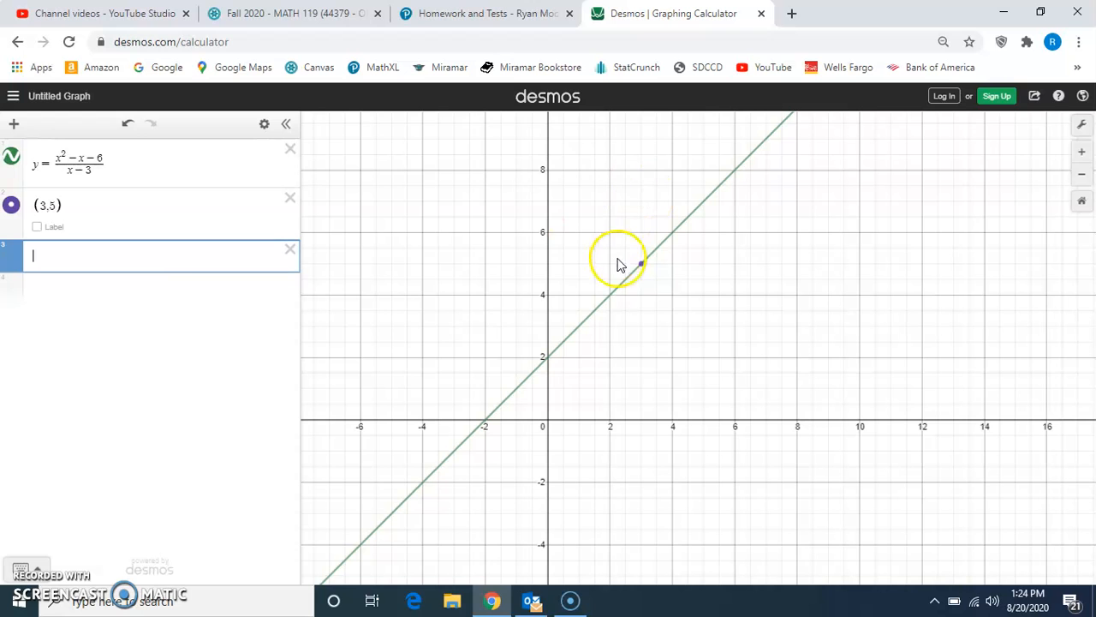
Hide the point (3,5) and trace the rational function's graph around x = 3
scroll(644, 269, "up", 3)
left_click(644, 269)
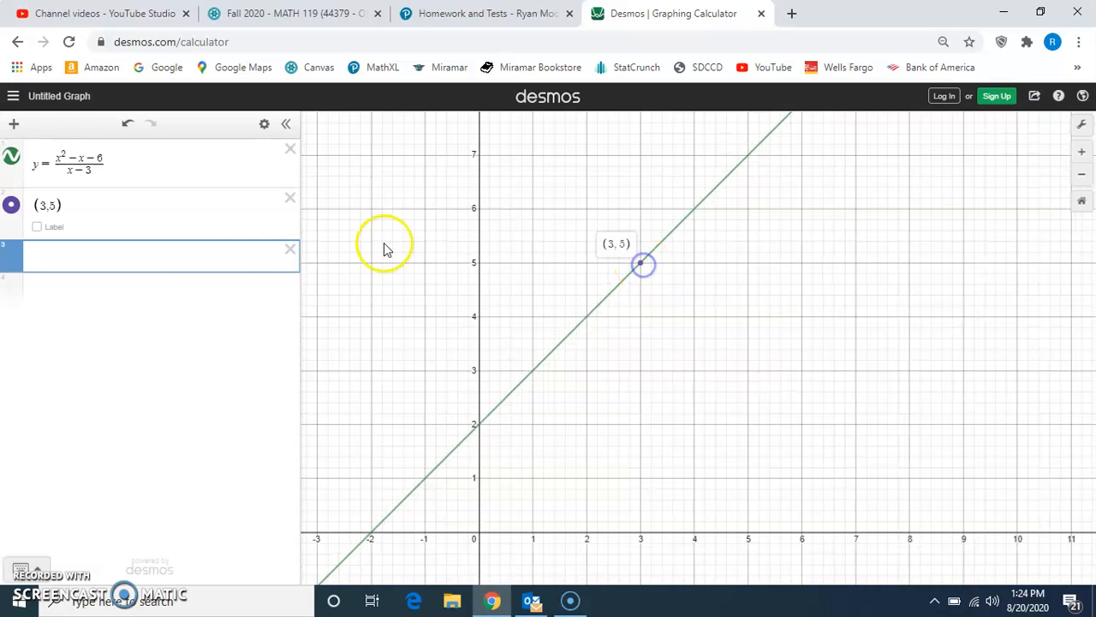
left_click(155, 197)
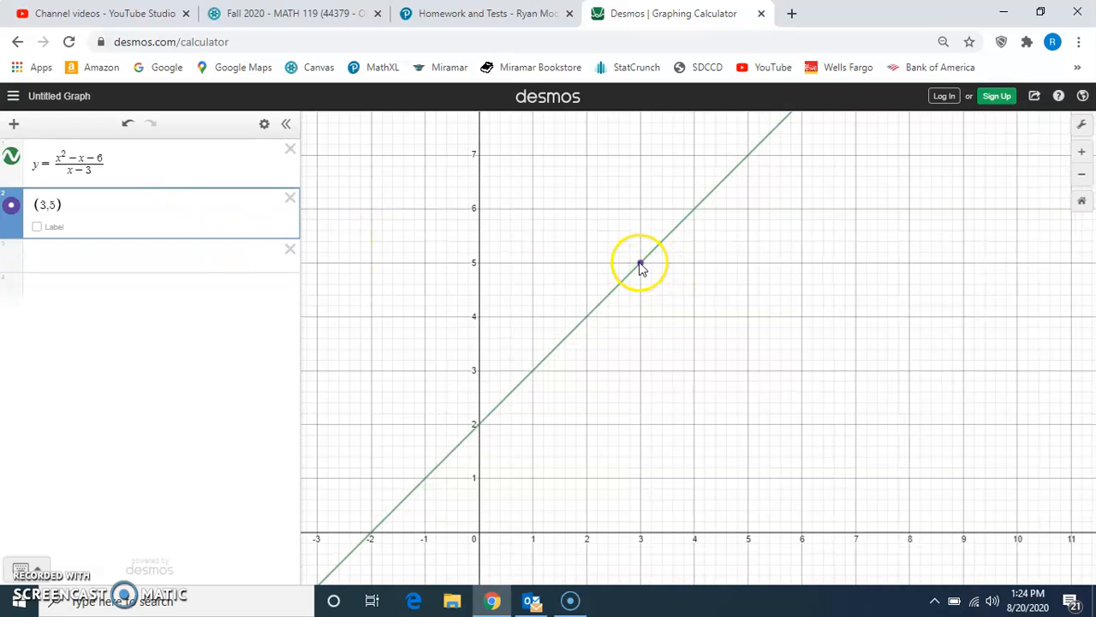
left_click(19, 206)
left_click(635, 268)
left_click_drag(636, 268, 643, 266)
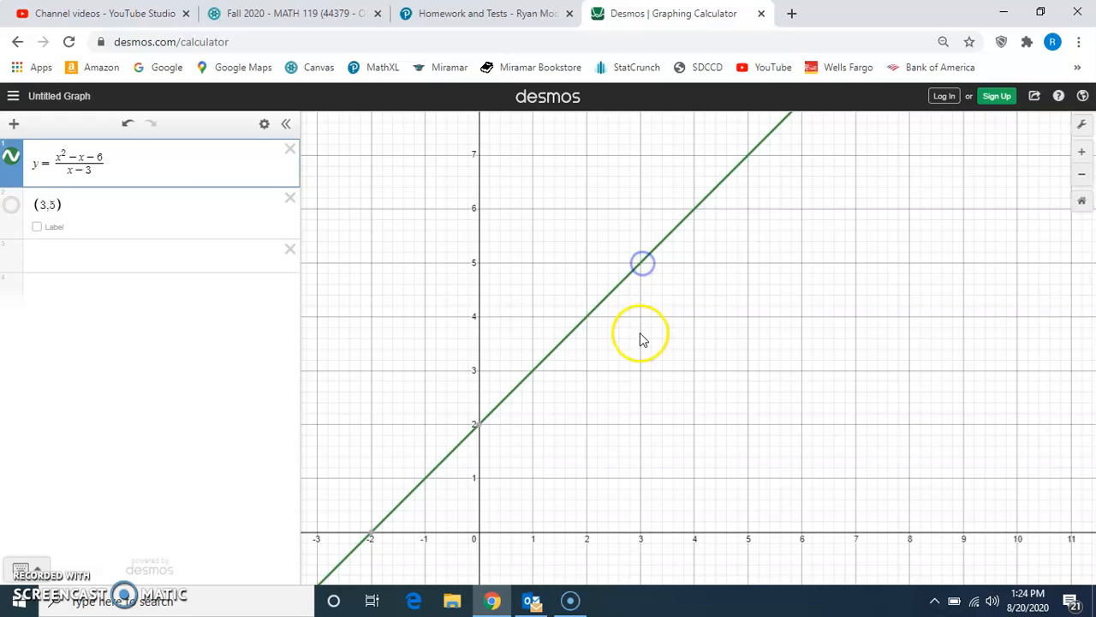
left_click_drag(636, 276, 647, 271)
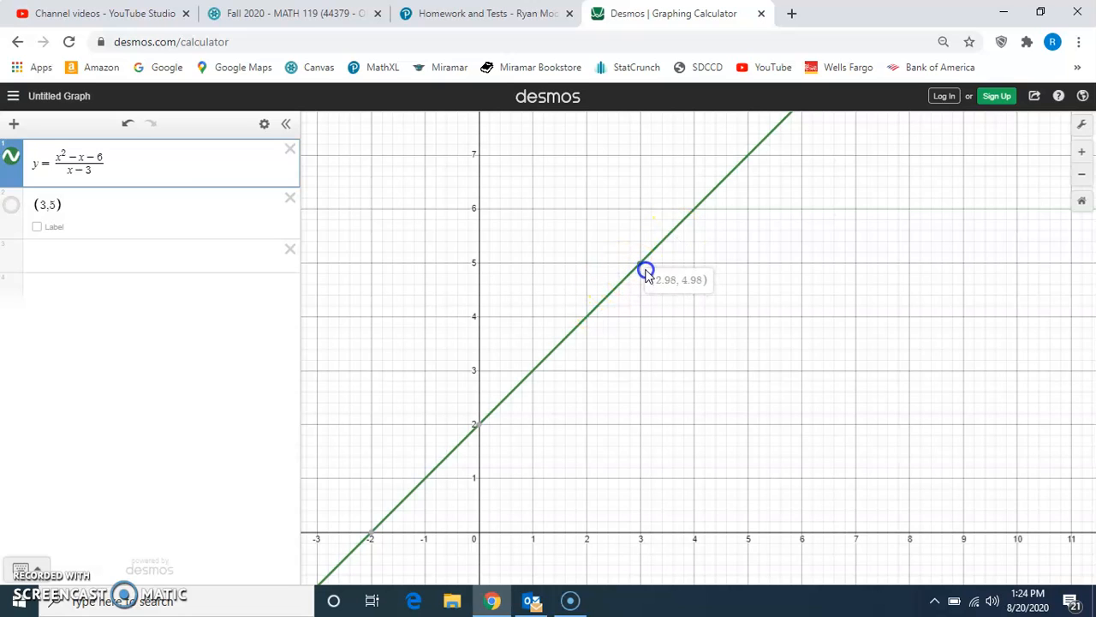
left_click_drag(649, 269, 644, 267)
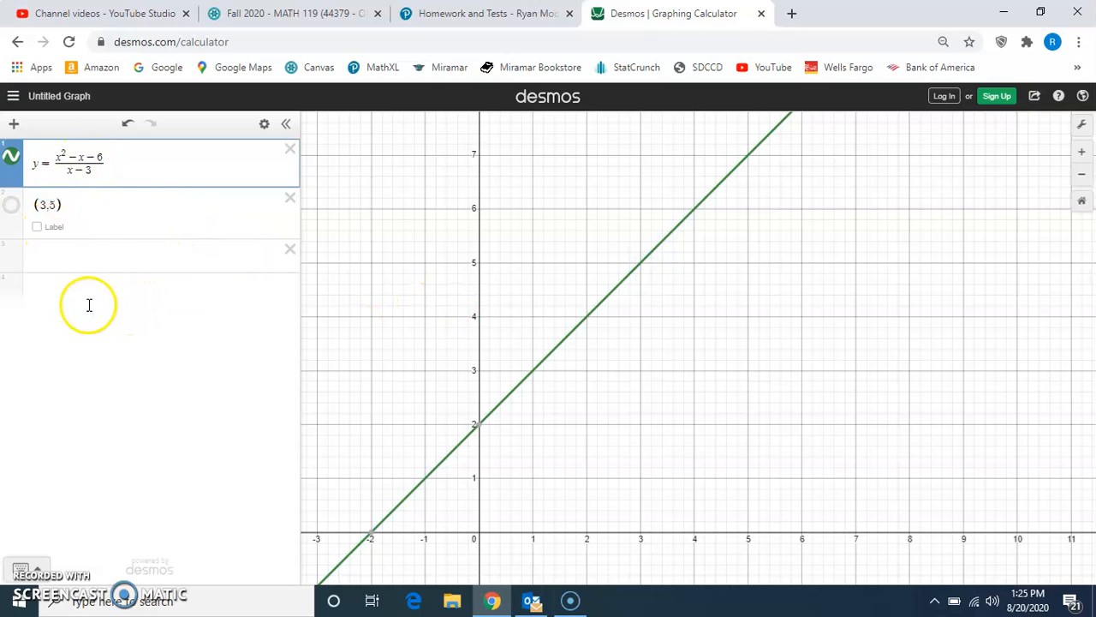
Graph y = x + 2 as the third expression and toggle its visibility off and on to compare it with the rational function
left_click(100, 257)
type("I=")
key("BackSpace")
key("BackSpace")
type("y = ")
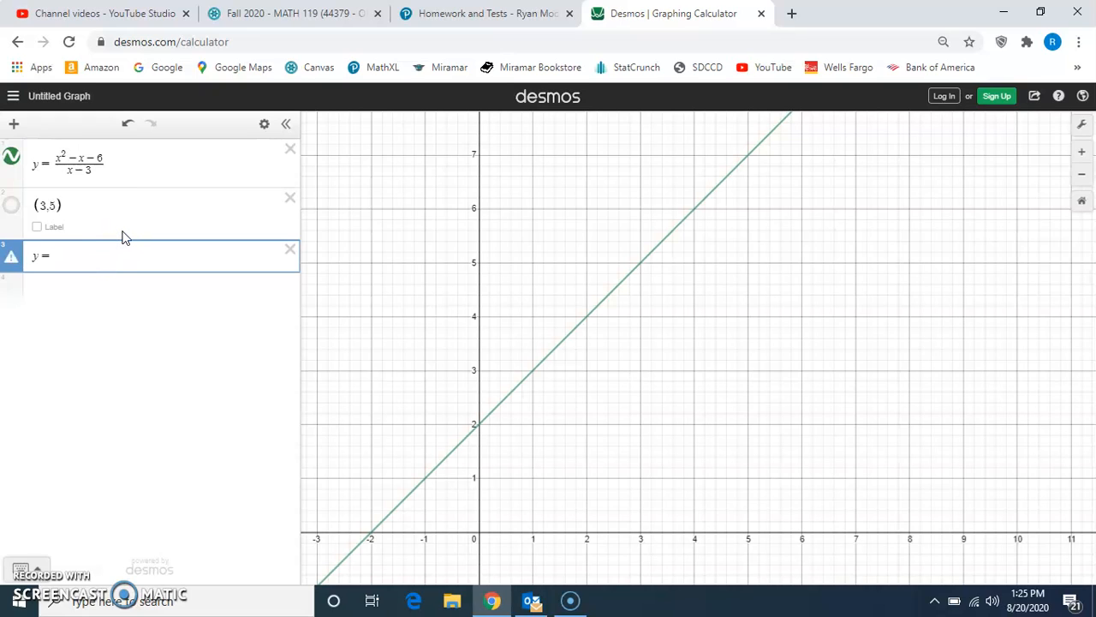
type("x + 2")
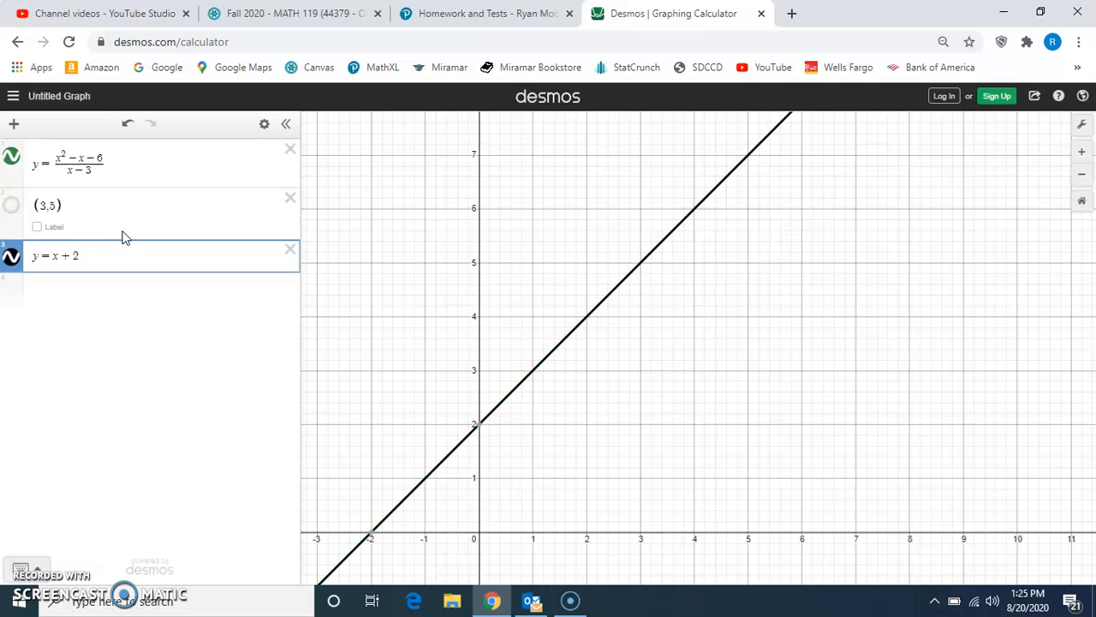
left_click(13, 257)
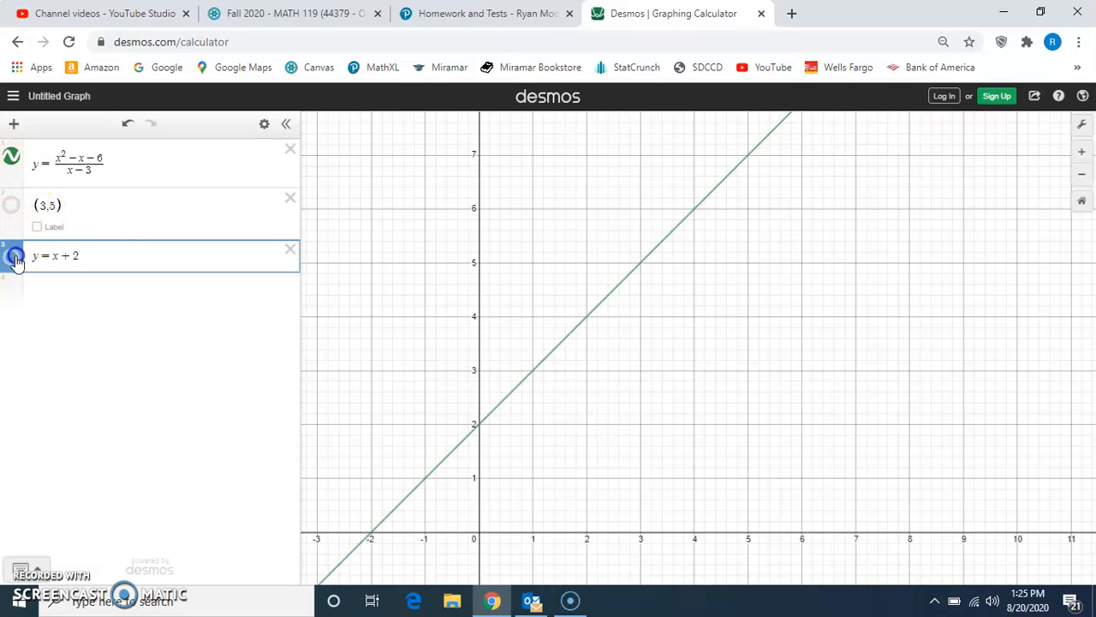
left_click(14, 258)
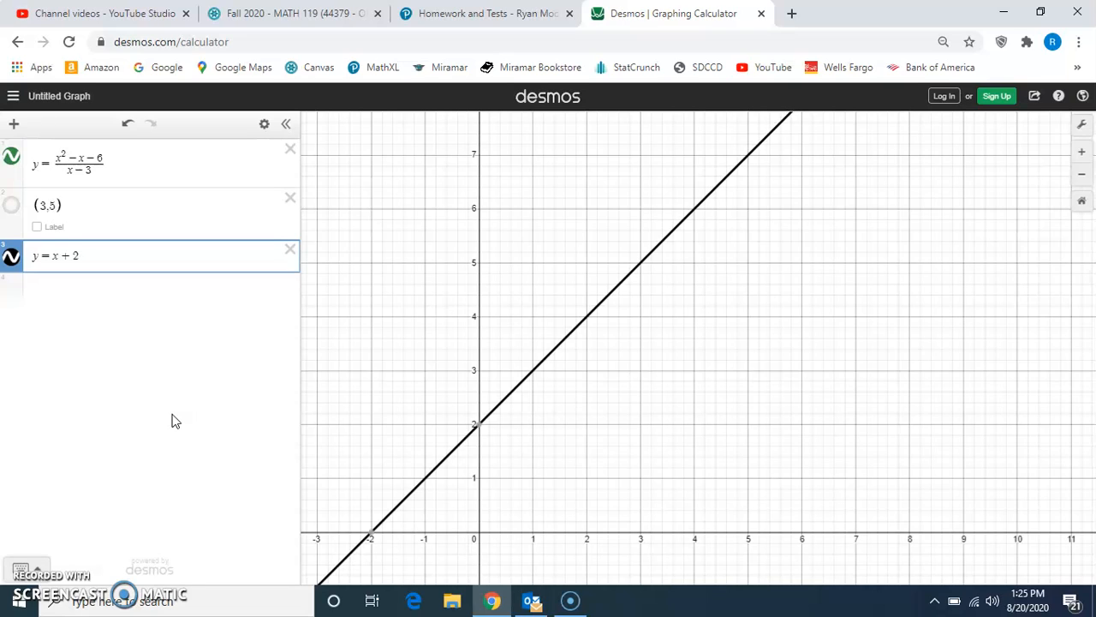
Delete the line y = x + 2, the point (3,5) and the rational function from the expression list
left_click(290, 249)
left_click(290, 200)
left_click(291, 150)
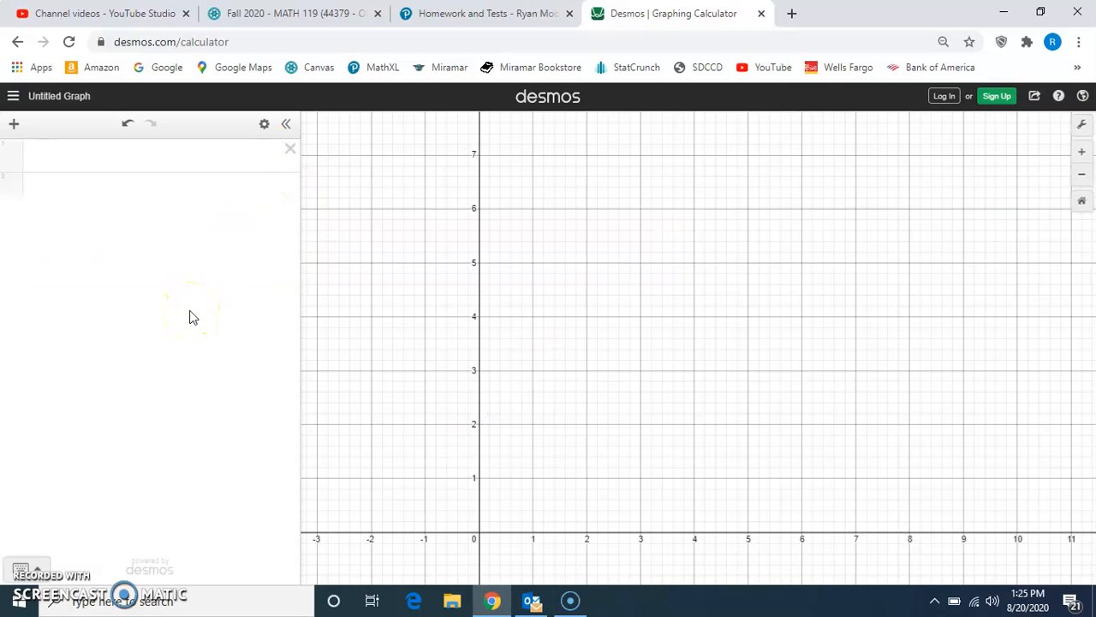
Graph y = 1/(x - 3) as the first expression, erasing the fraction's denominator and entering it again
left_click(155, 157)
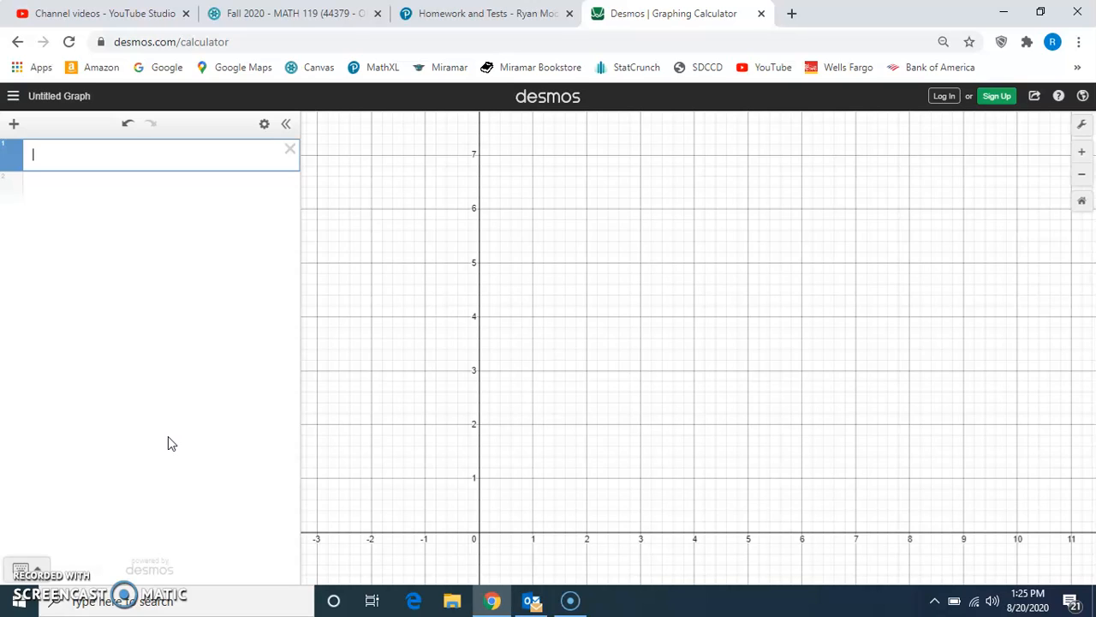
type("y=1/(x-3")
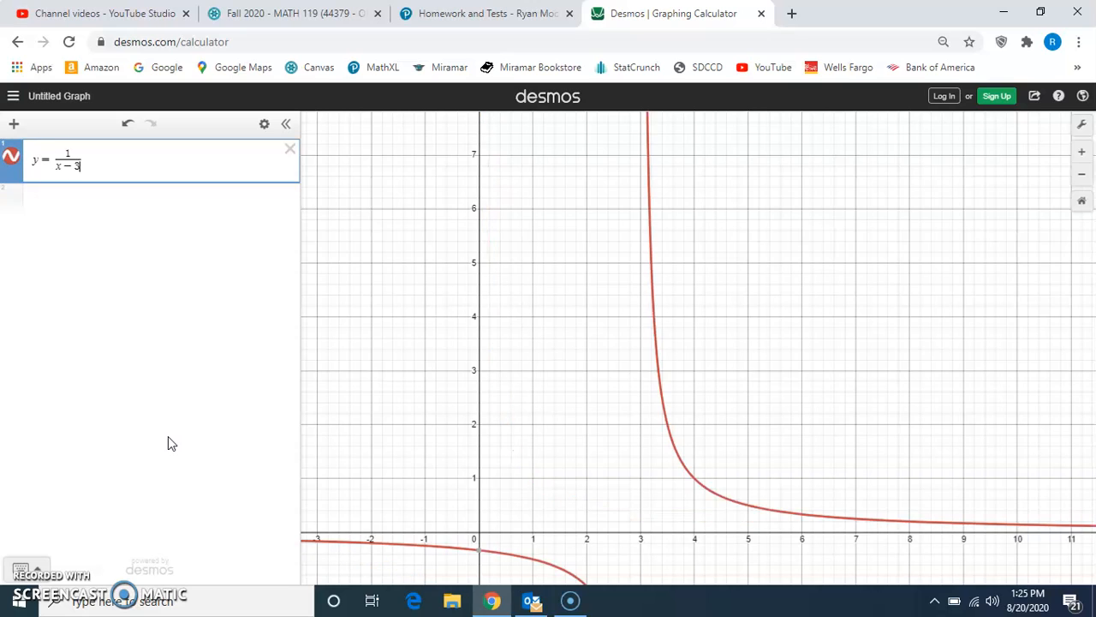
left_click(126, 344)
key("BackSpace")
key("BackSpace")
key("BackSpace")
key("BackSpace")
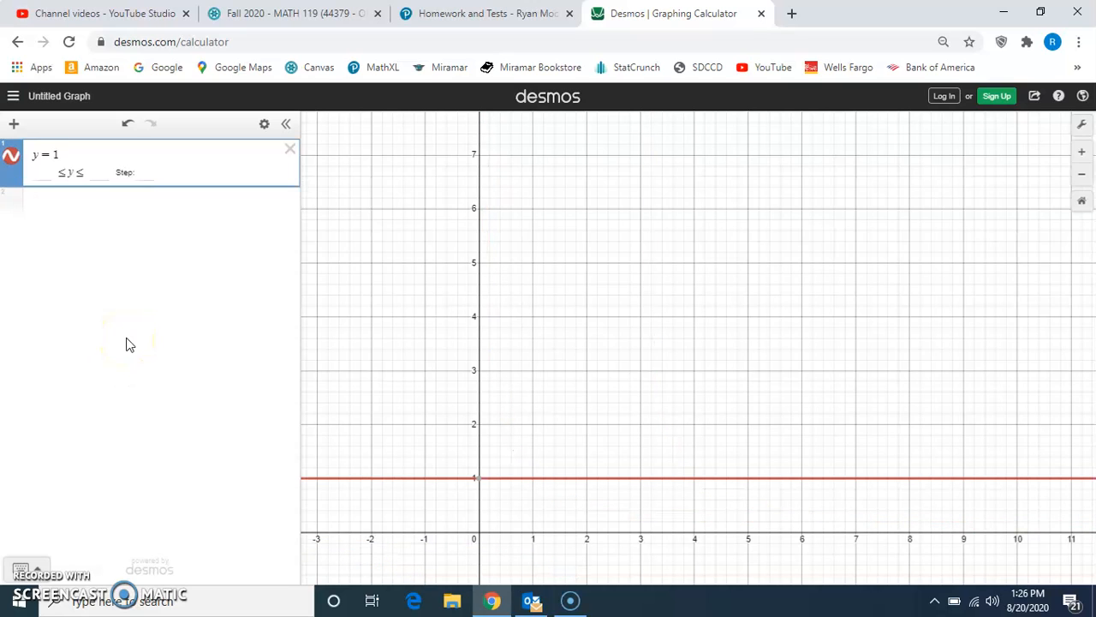
type("/")
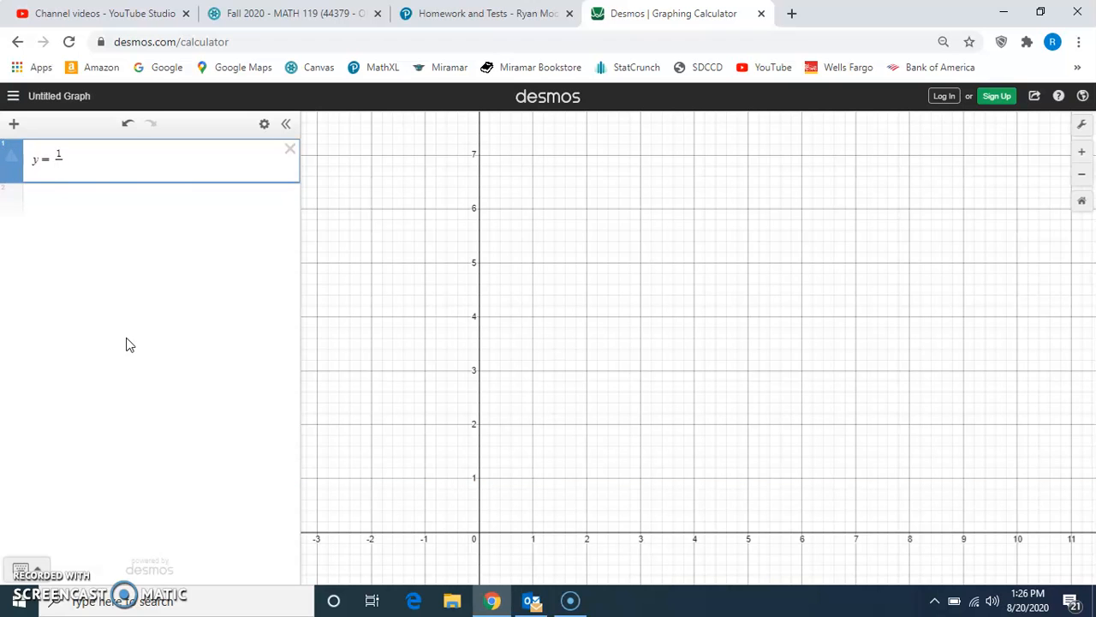
type("x-3")
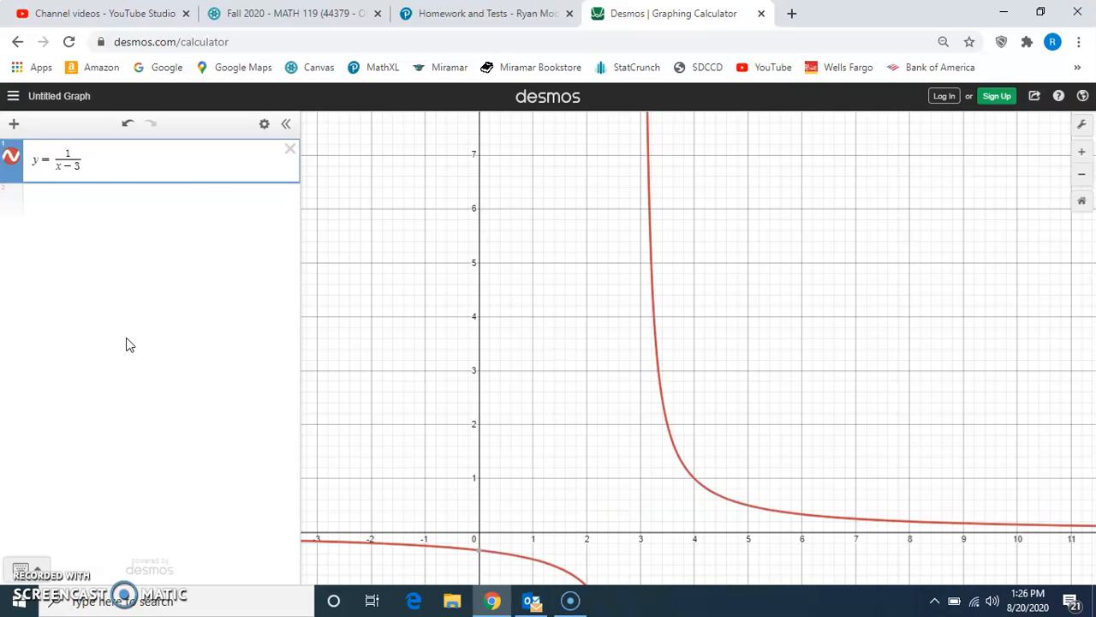
left_click_drag(600, 470, 623, 311)
left_click_drag(630, 411, 629, 398)
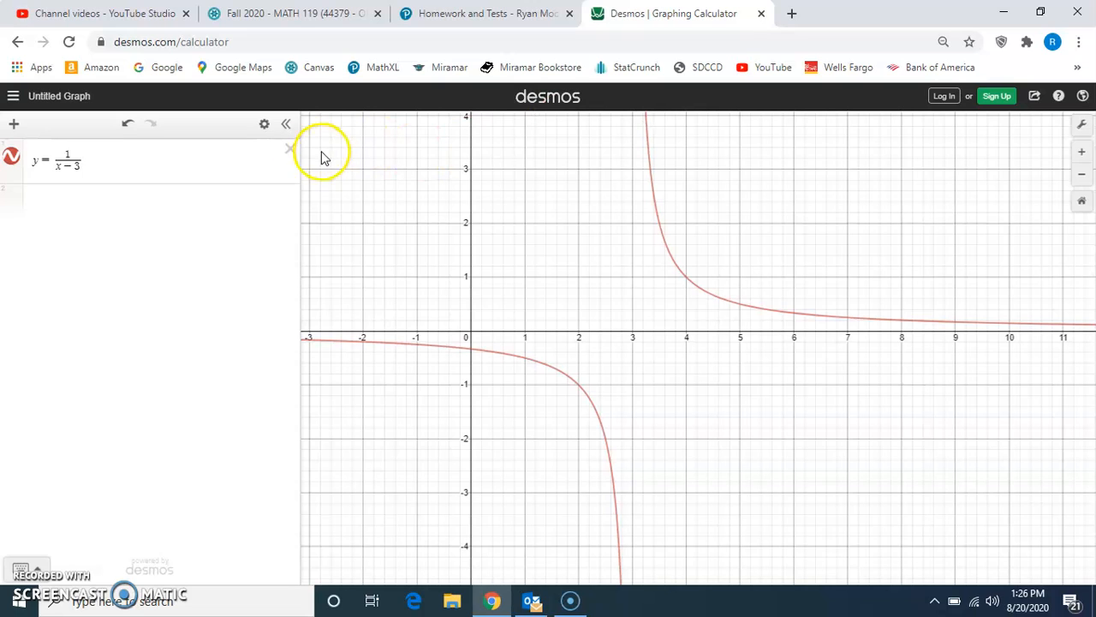
Replace the current function with y = (4x^2 + 2x)/(2x^2 - 9x - 5)
left_click(292, 150)
left_click(201, 152)
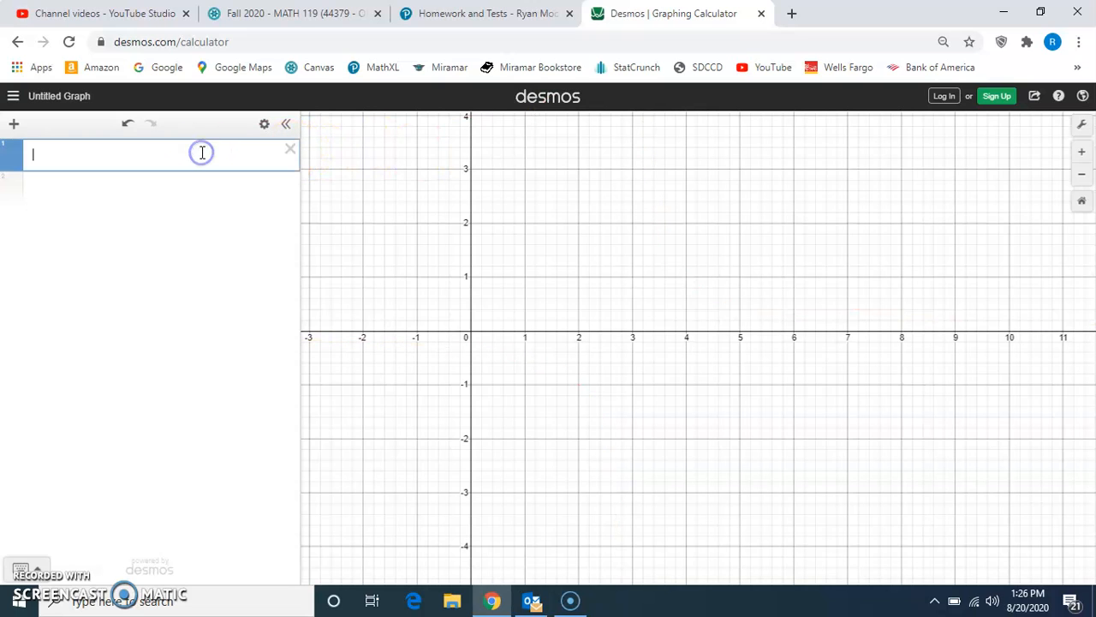
type("y=/")
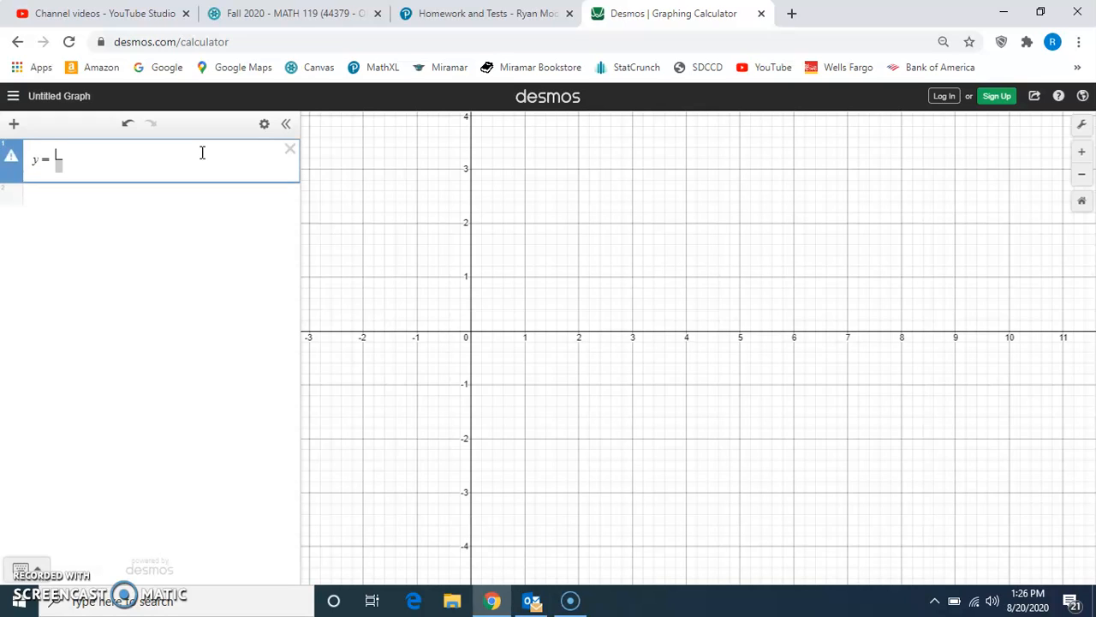
type("4x^2")
key("Right")
type("+2x")
key("Down")
type("2x^2")
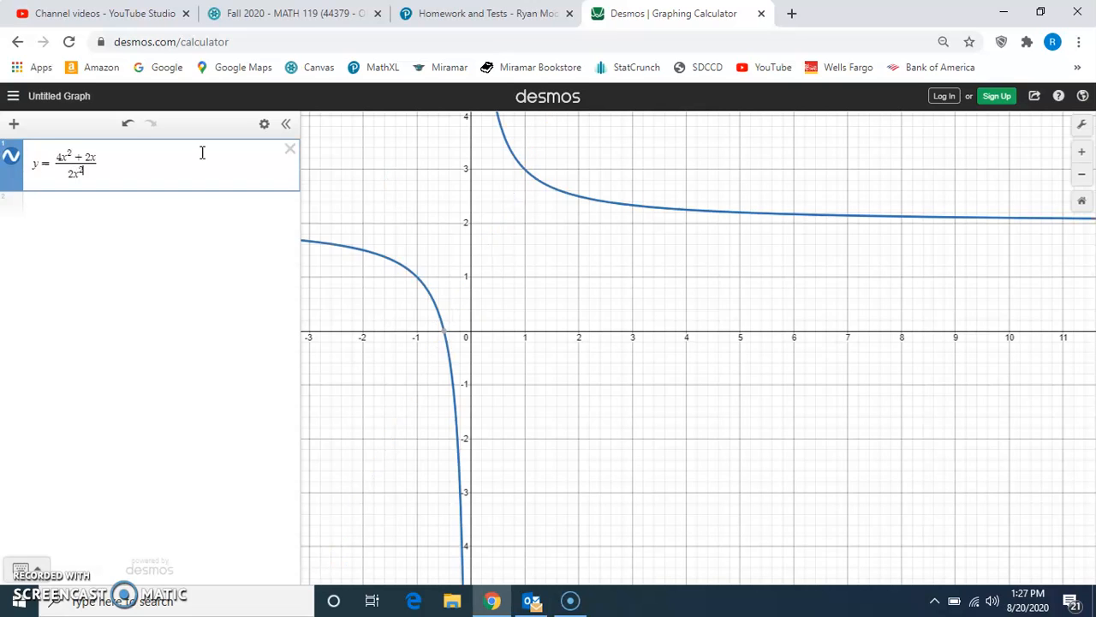
key("Right")
type("-9x")
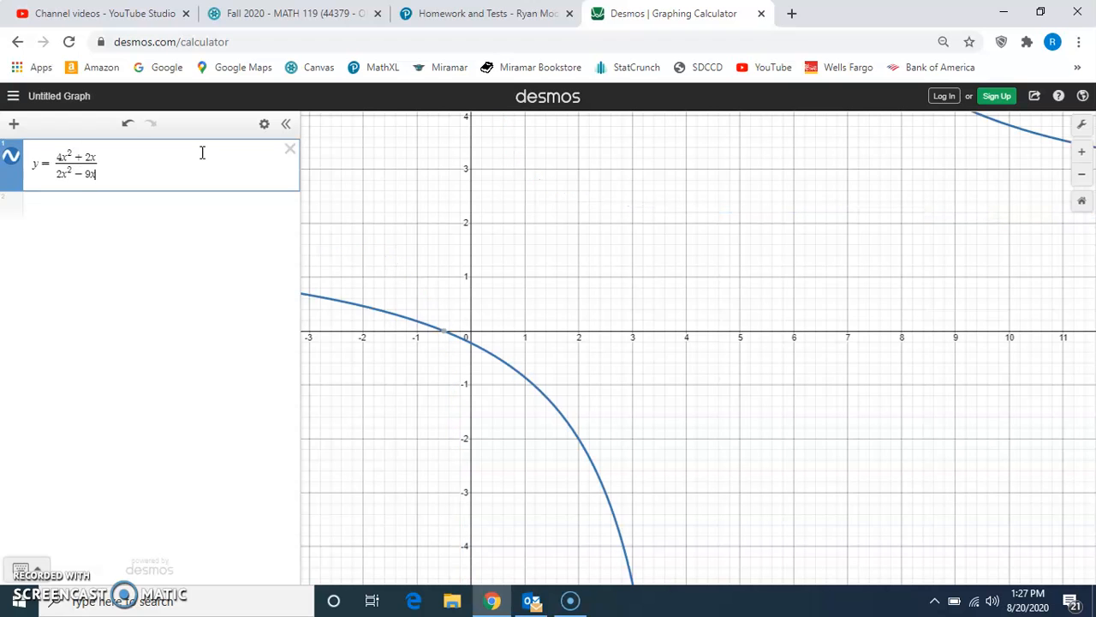
type("-5")
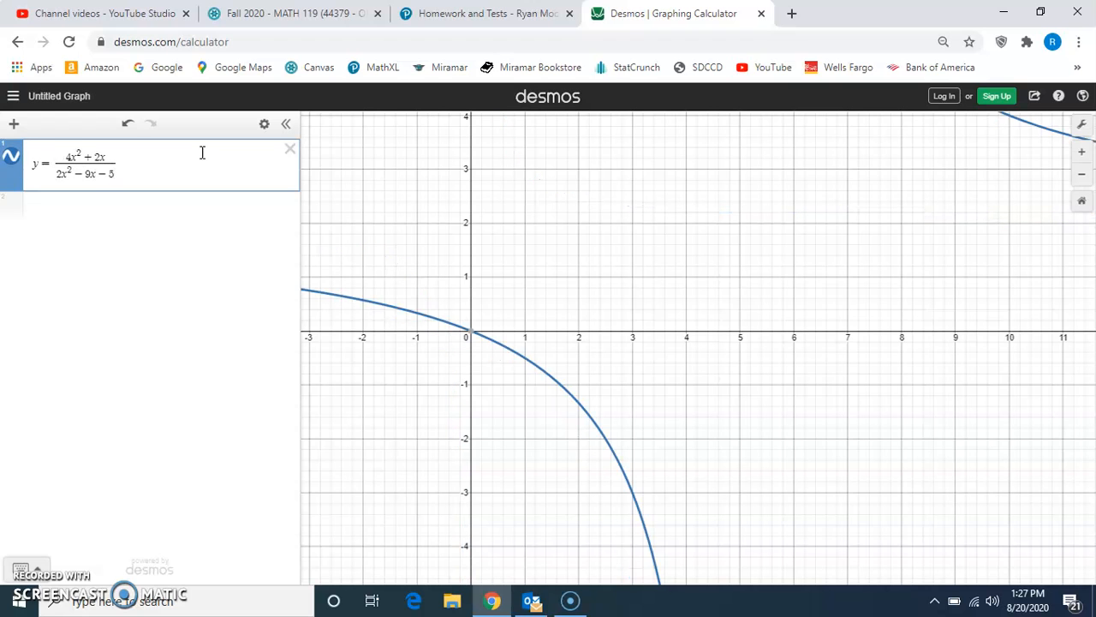
Zoom out and recentre the graph to examine both branches of the rational function and its asymptotes
scroll(779, 394, "down", 5)
scroll(754, 356, "up", 2)
left_click(755, 355)
scroll(702, 359, "down", 3)
left_click_drag(656, 294, 644, 320)
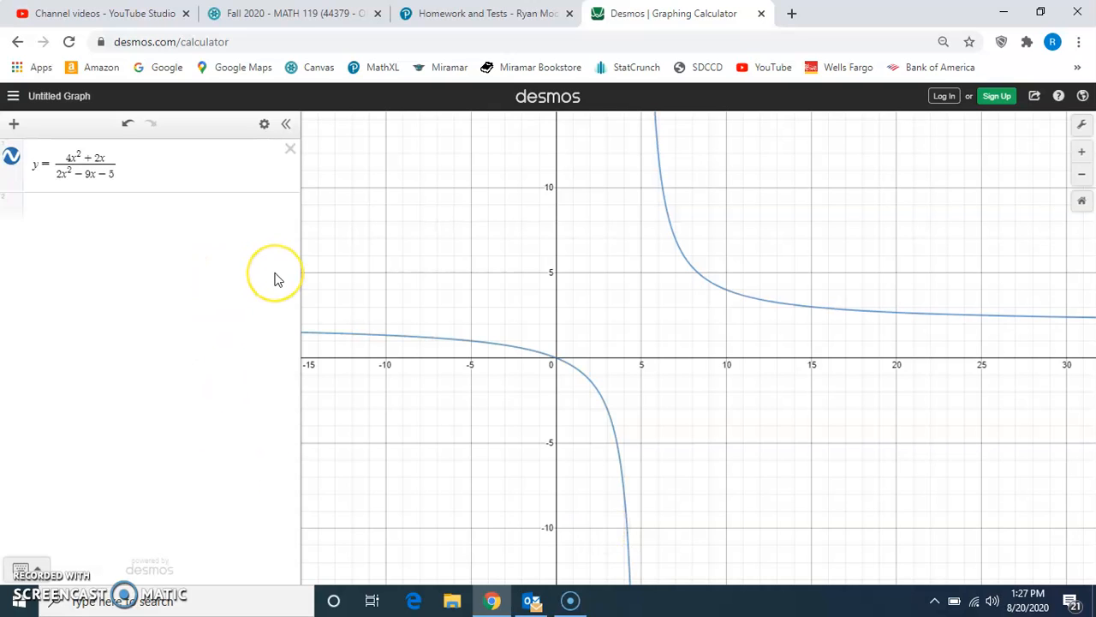
Replace the current function with y = (5x^3 - 1)/(8x + 3) and inspect the upper part of its graph
left_click(290, 149)
left_click(163, 166)
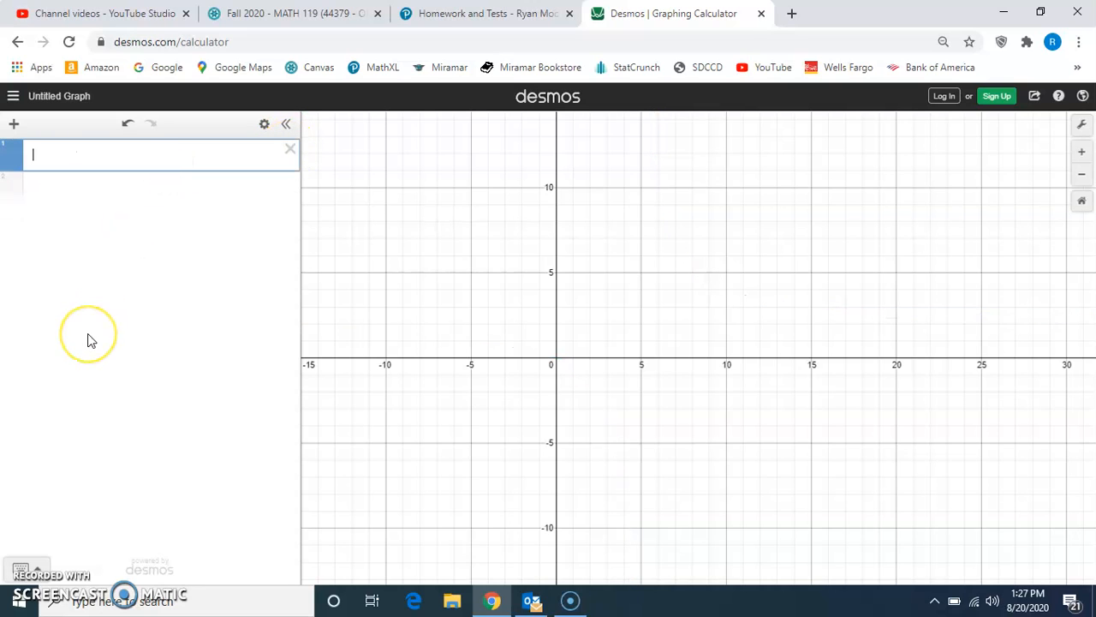
type("y=/")
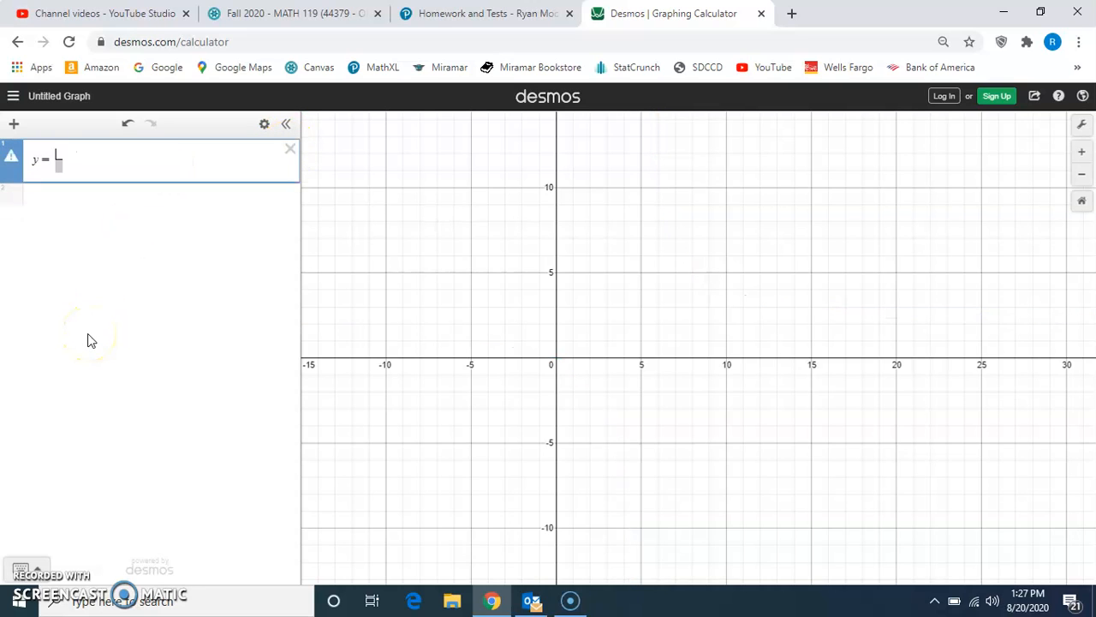
type("3x^3")
key("Right")
type("-1")
key("Down")
type("8x ")
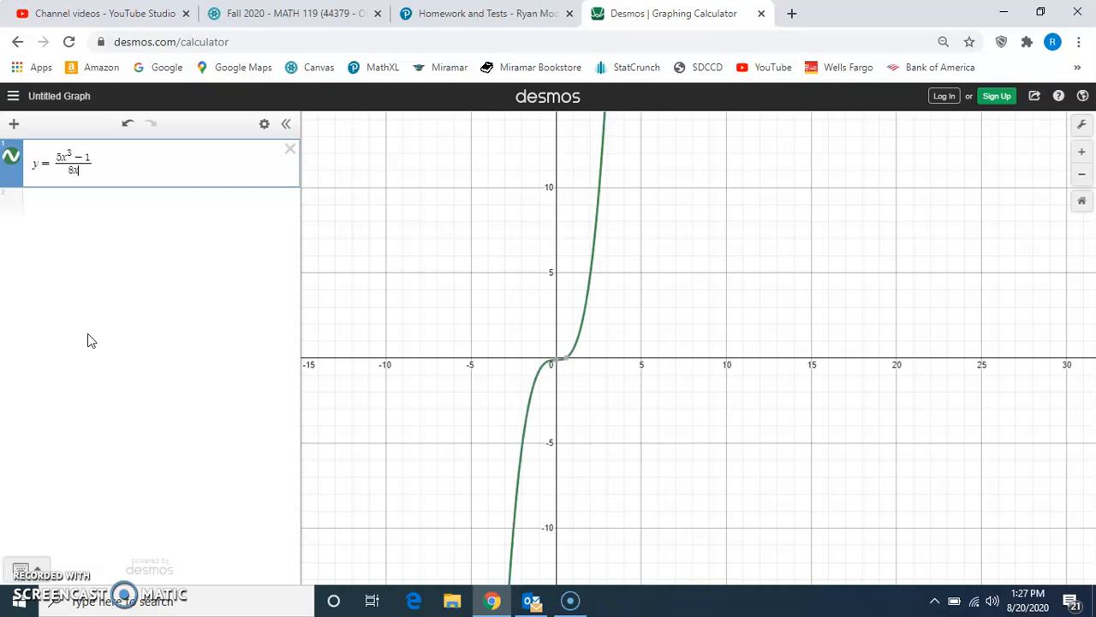
type("+ 3")
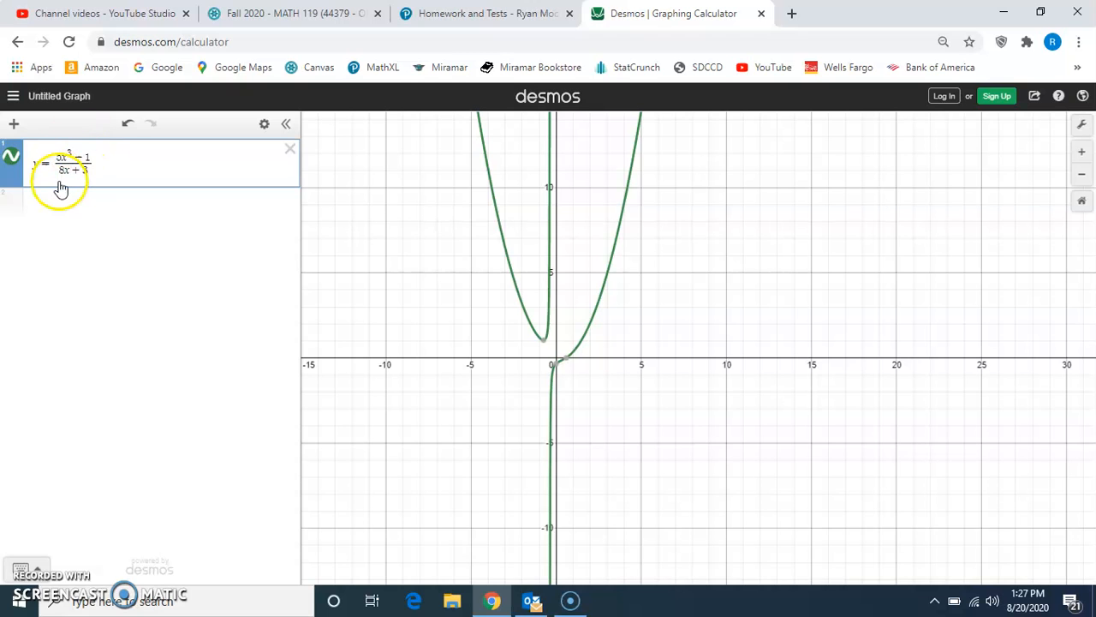
scroll(465, 334, "up", 1)
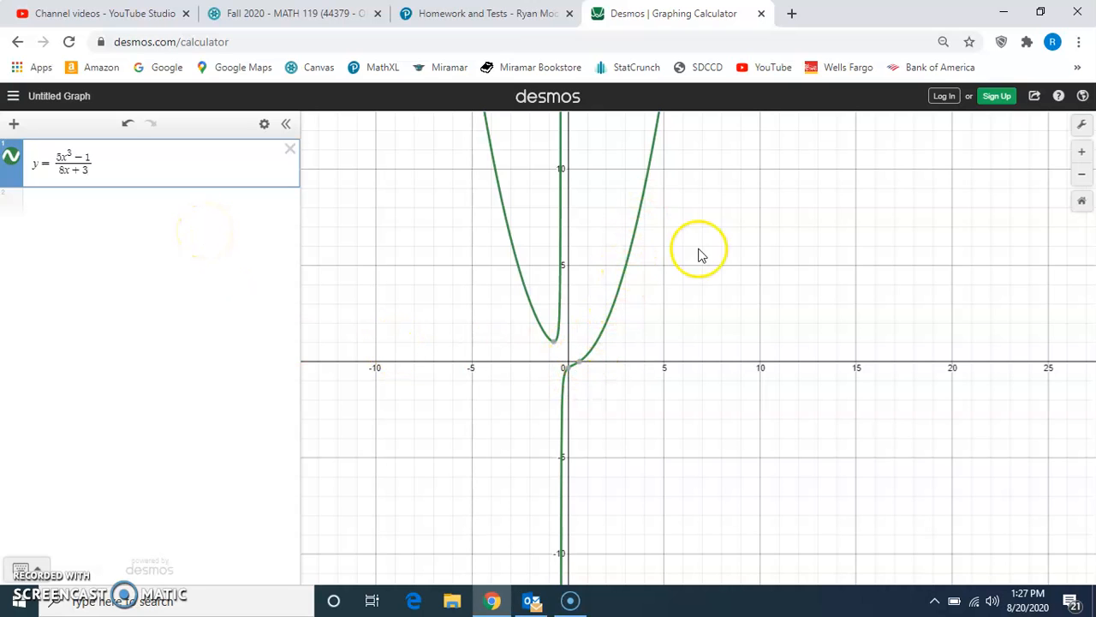
left_click_drag(754, 214, 741, 358)
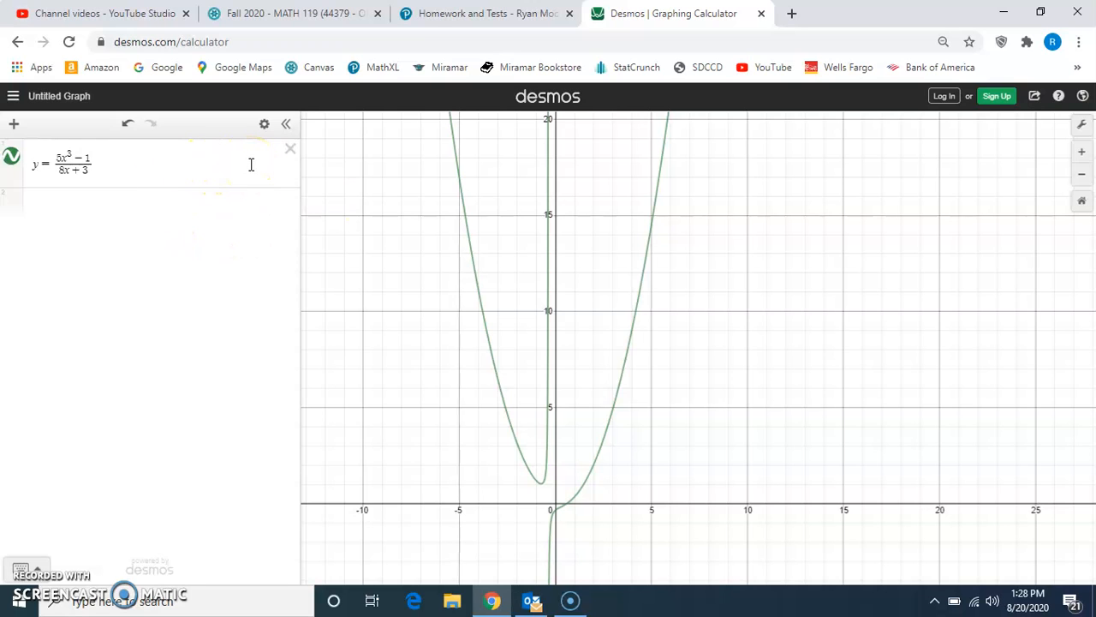
Replace the current function with y = (3 + x + 2x^2)/(5 - 3x^5)
left_click(290, 149)
type("y = 3 + x + 2x^2")
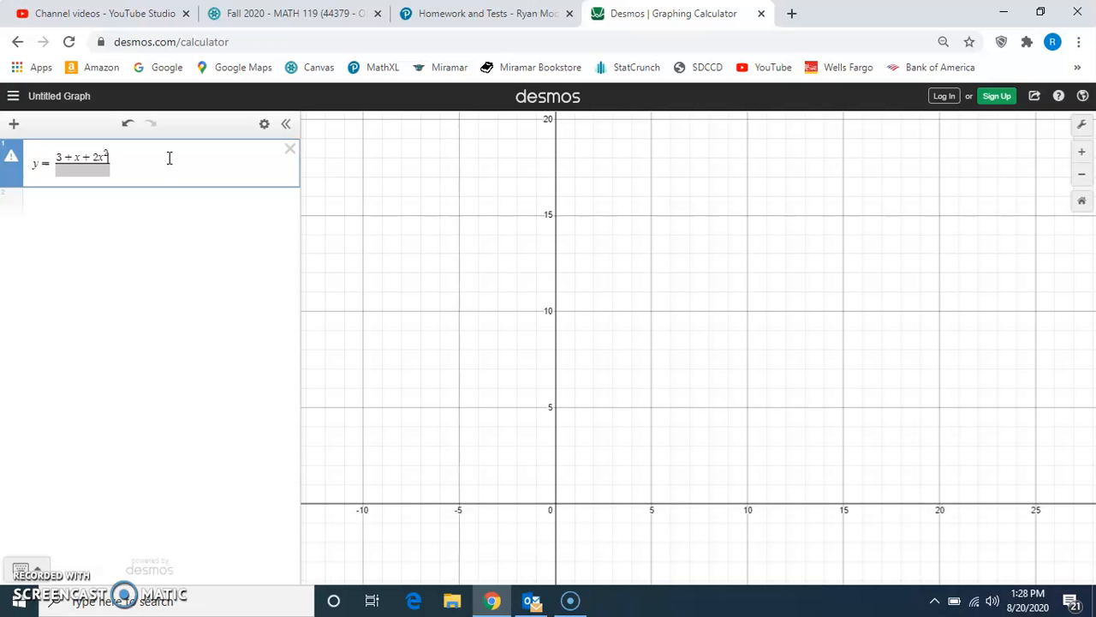
key("Down")
type("5-3x")
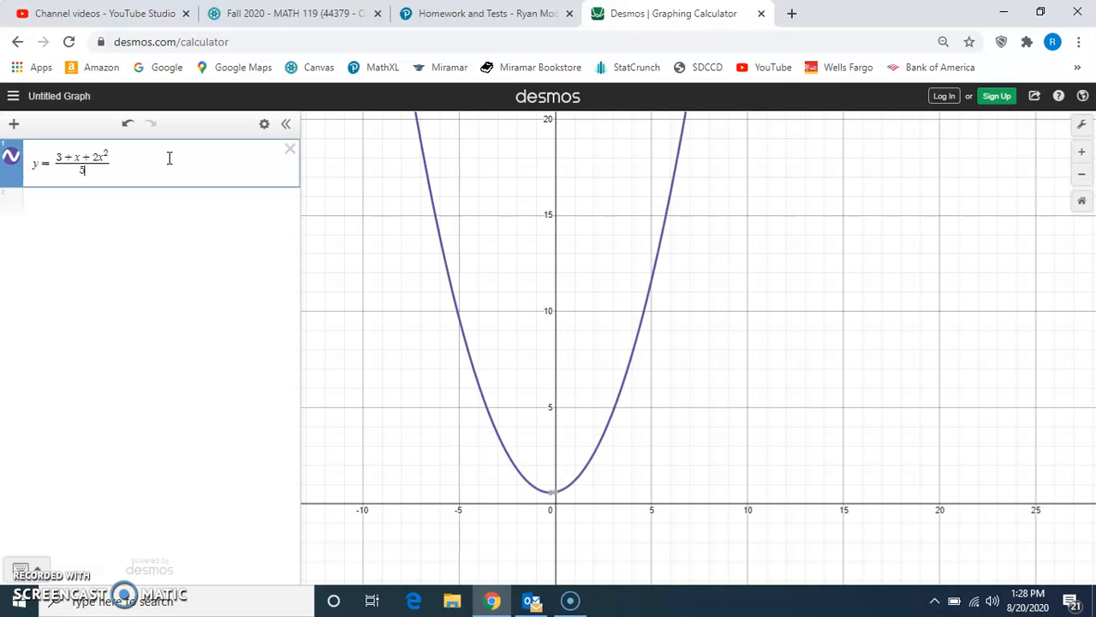
type("^5")
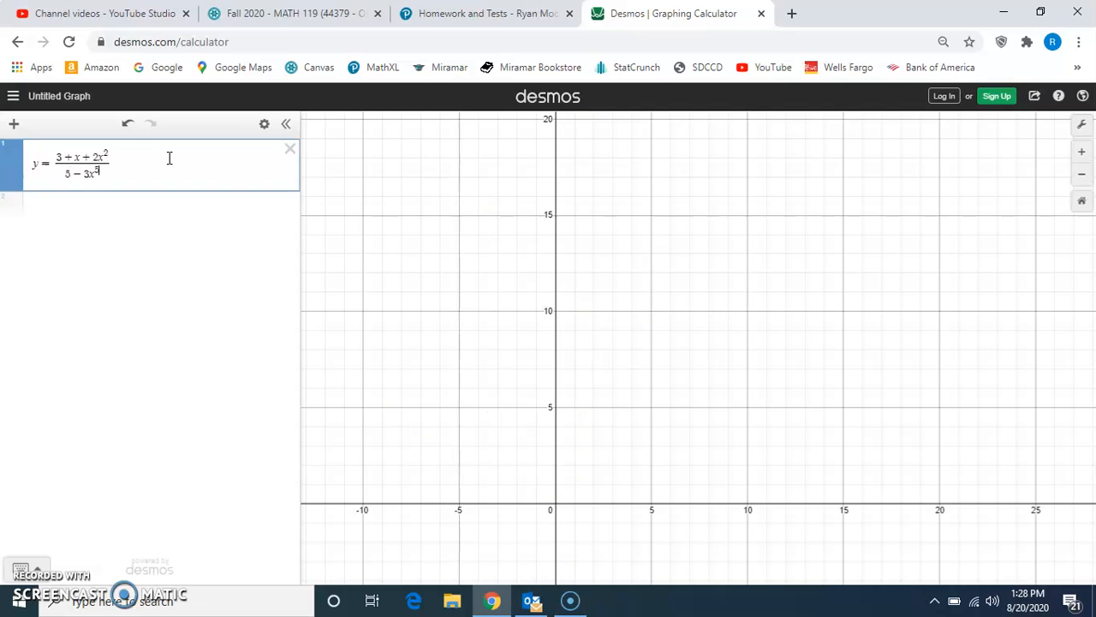
Examine the graph of y = (3 + x + 2x^2)/(5 - 3x^5) around its vertical asymptote and along the x-axis on both sides
left_click_drag(625, 478, 650, 375)
scroll(605, 463, "up", 3)
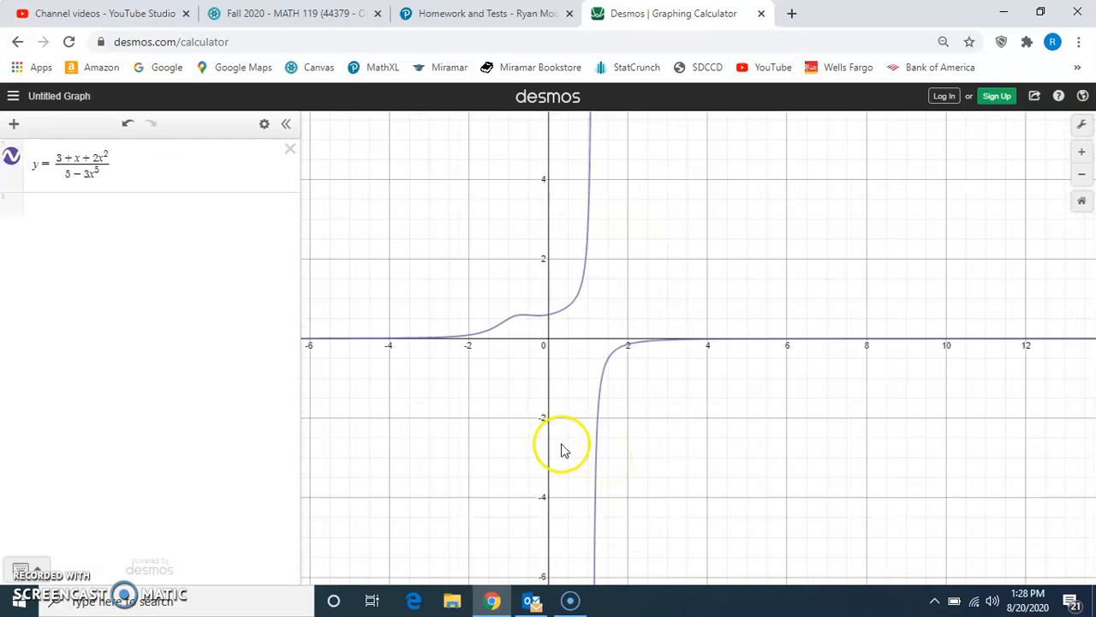
scroll(560, 448, "up", 2)
left_click_drag(490, 402, 487, 454)
scroll(505, 426, "down", 1)
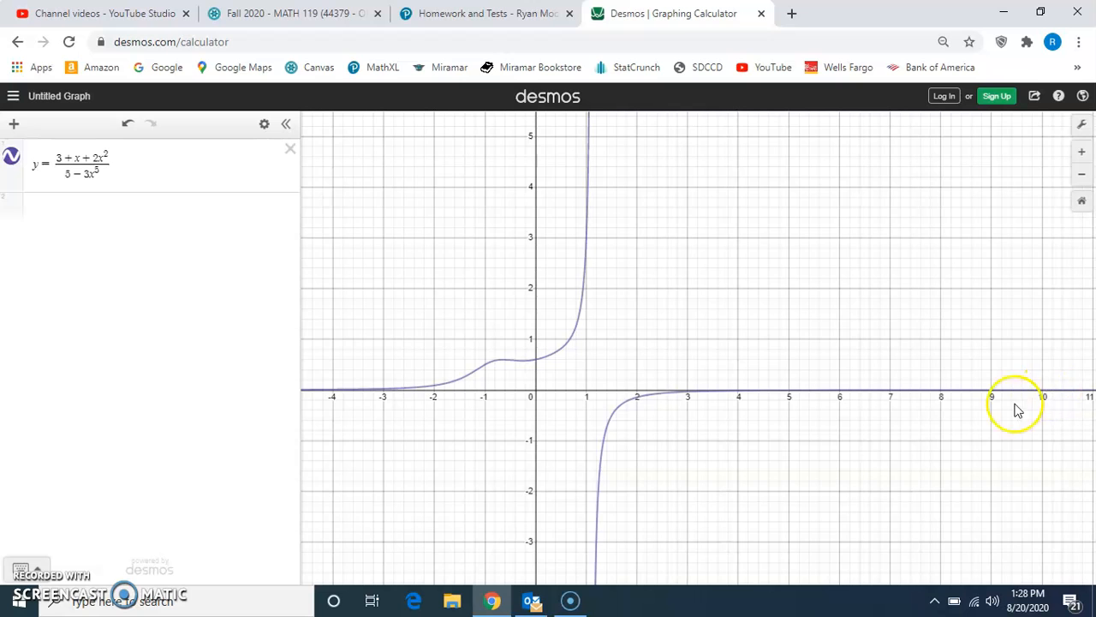
scroll(882, 428, "up", 3)
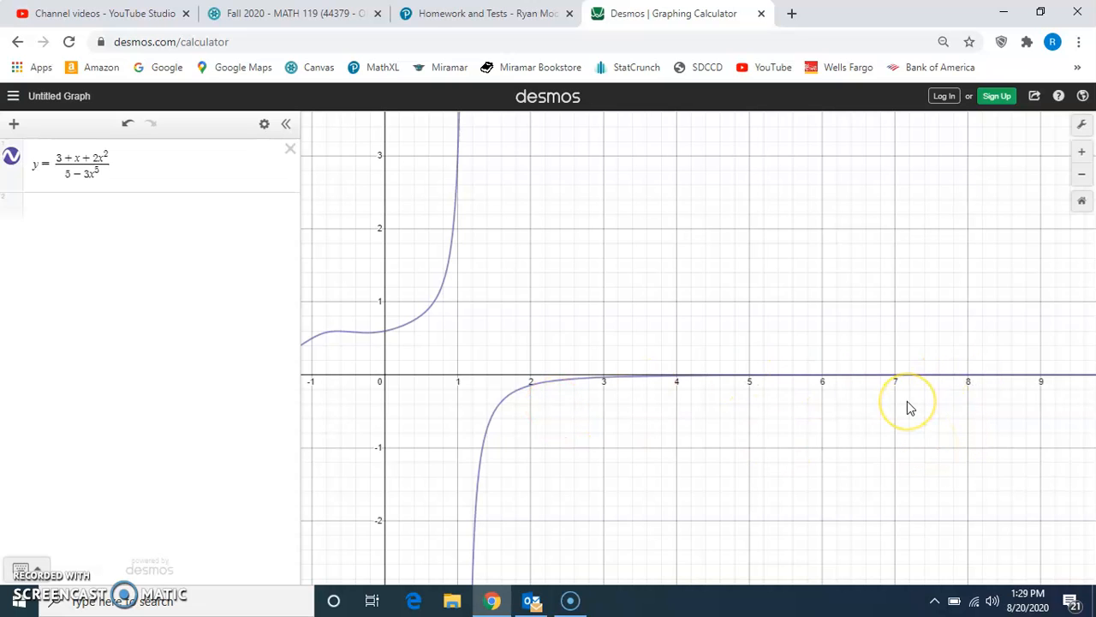
left_click_drag(303, 347, 337, 346)
left_click_drag(363, 295, 533, 353)
scroll(558, 395, "down", 5)
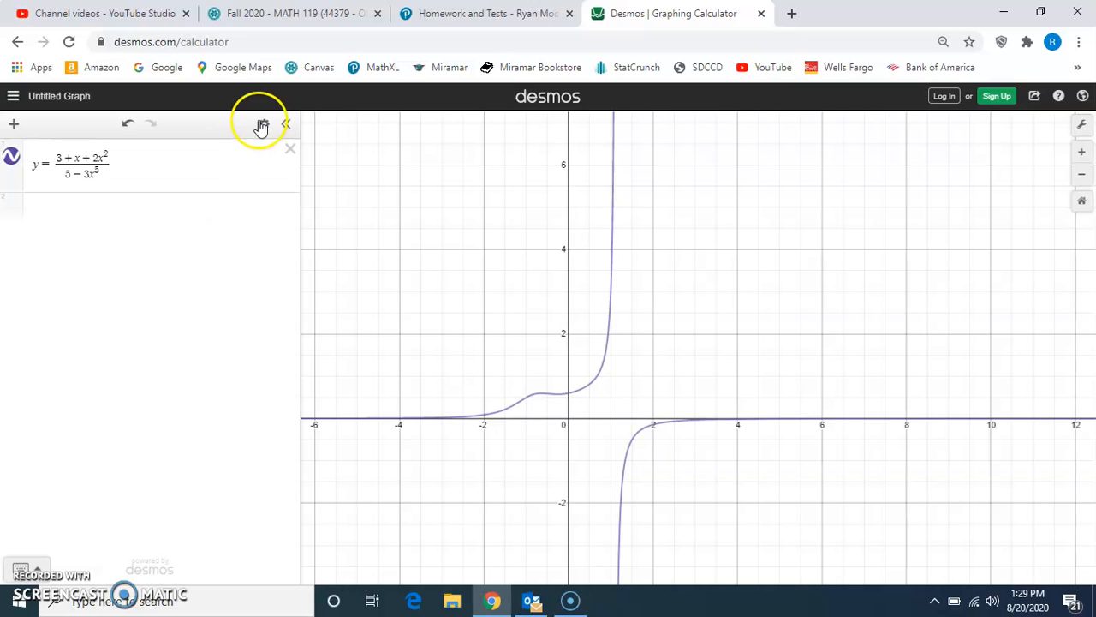
Replace the current function with y = 1/(x - 3) and inspect both branches of its graph near the asymptotes
left_click(289, 149)
left_click(122, 167)
type("y=1/x-3")
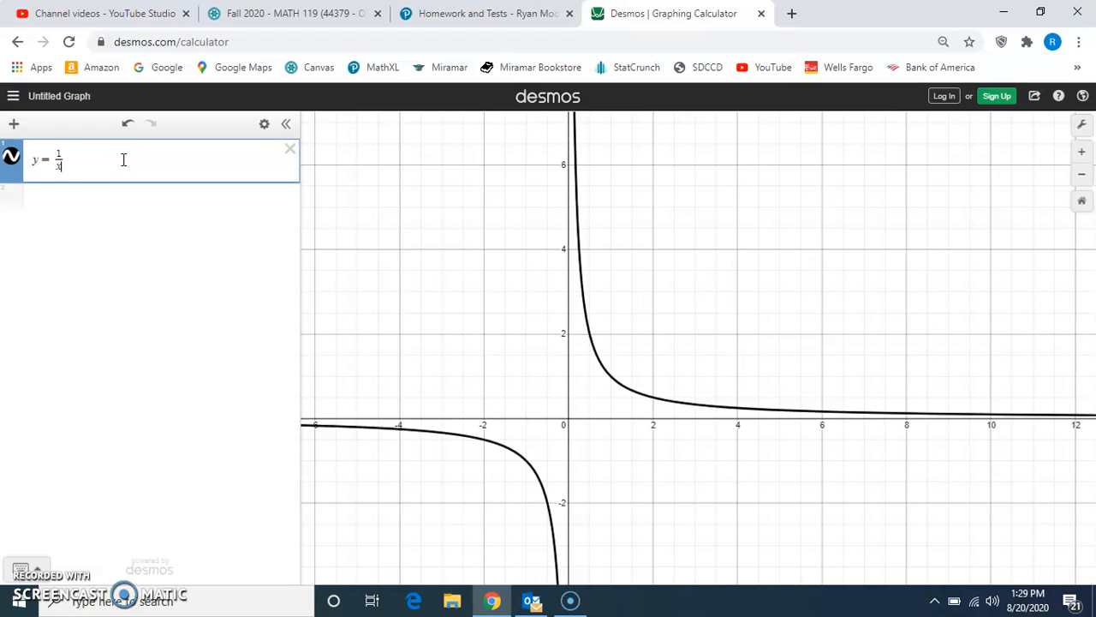
scroll(727, 359, "down", 3)
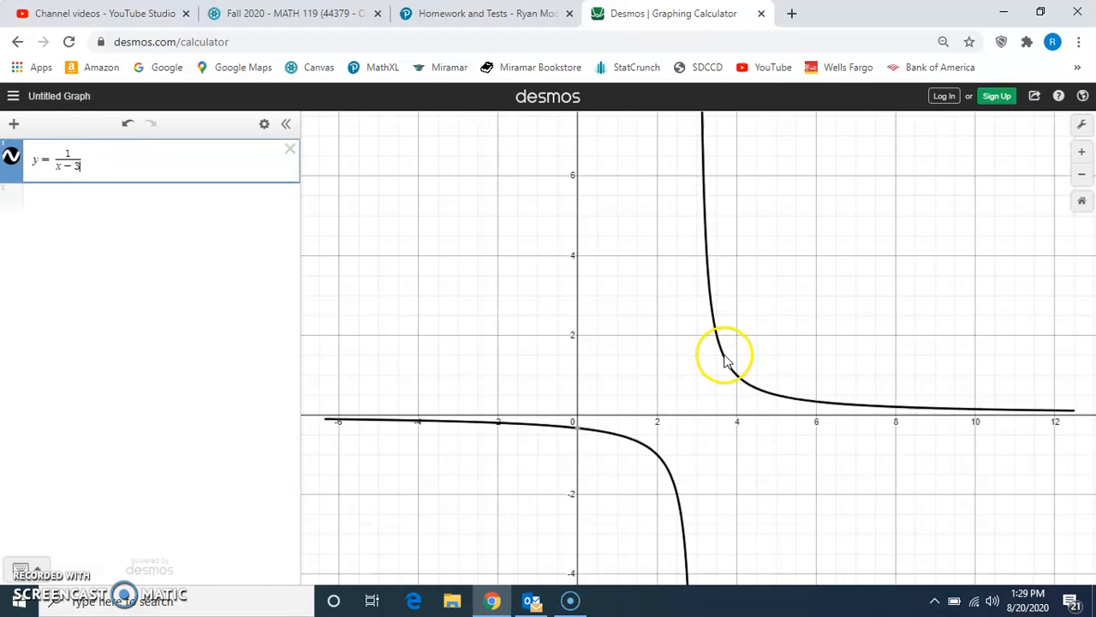
left_click_drag(768, 314, 753, 331)
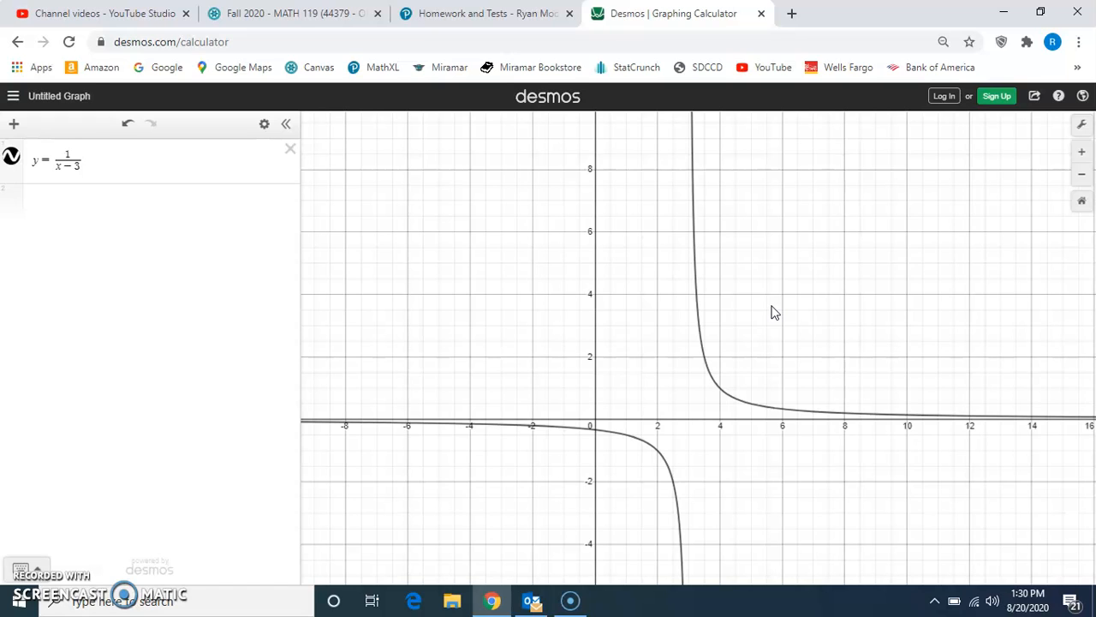
left_click_drag(759, 487, 779, 415)
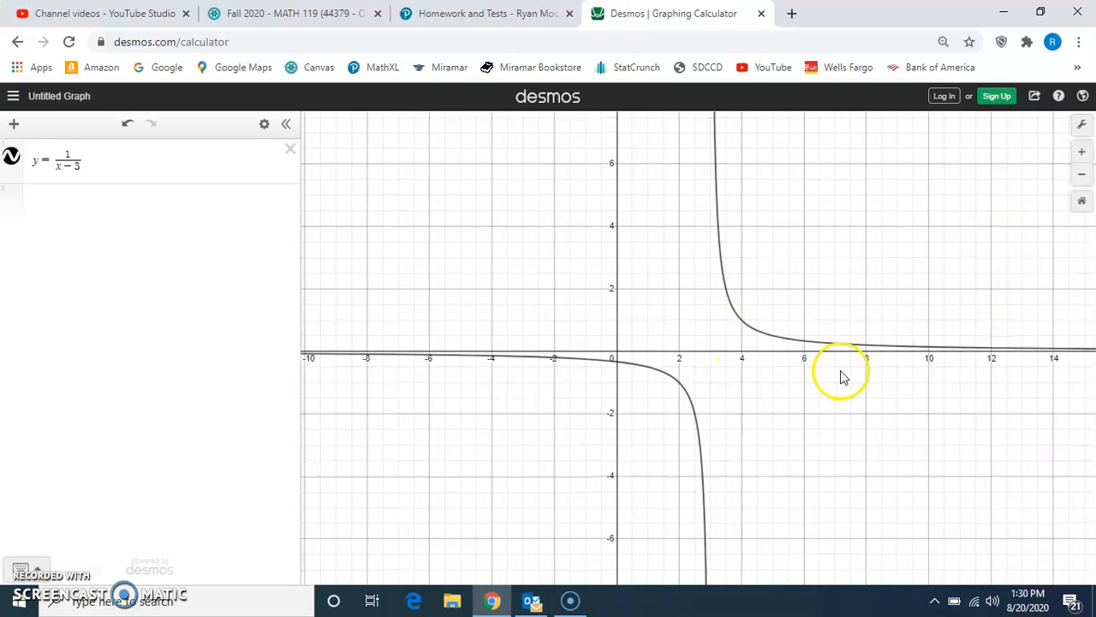
scroll(762, 388, "down", 2)
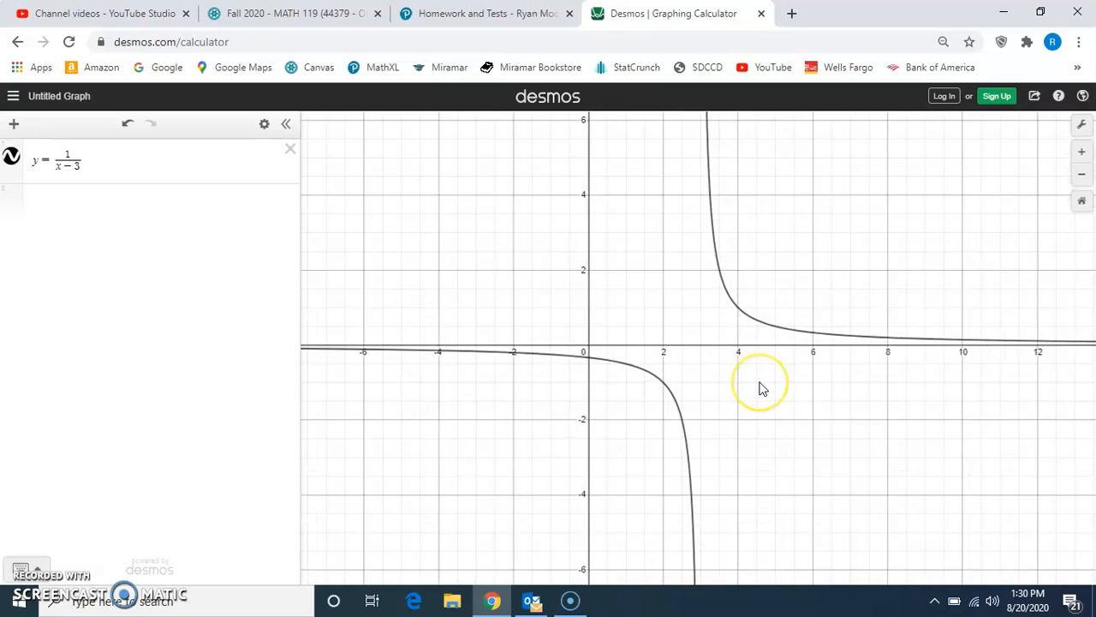
left_click_drag(817, 311, 790, 343)
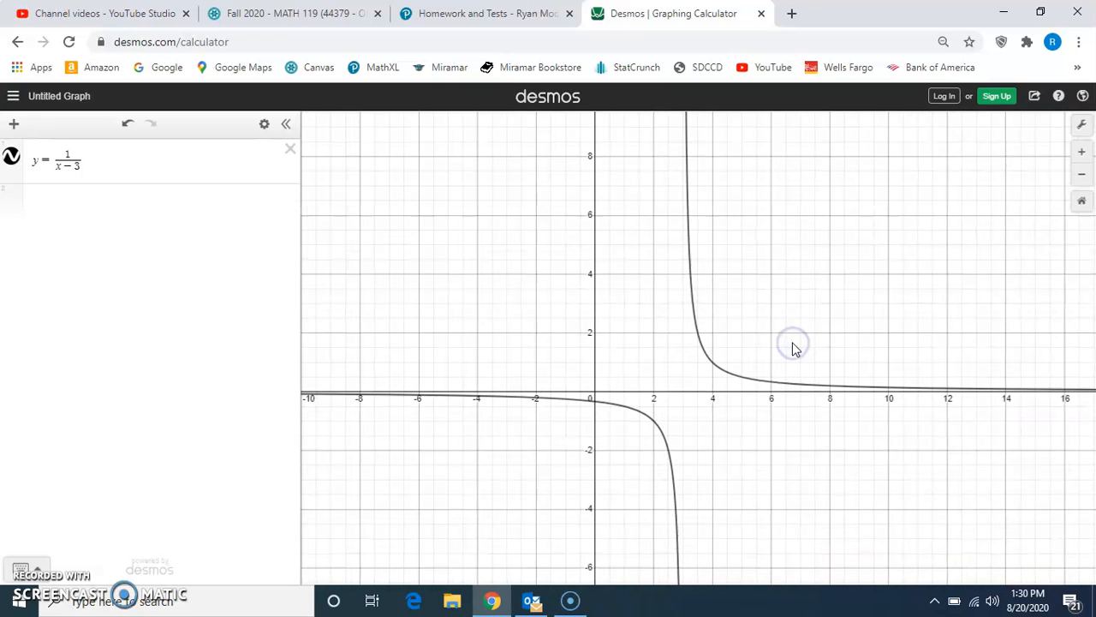